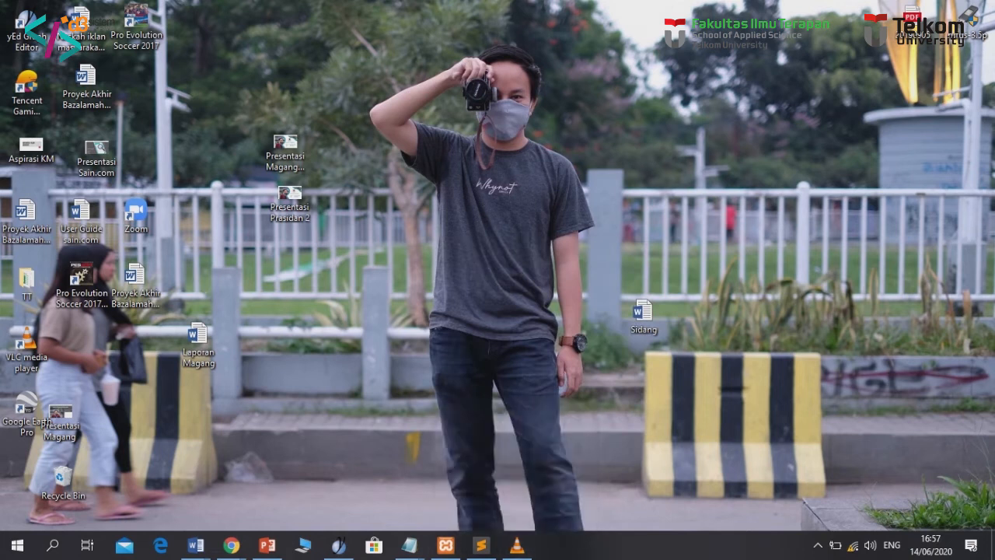
Bring the Chrome New Tab window forward from its taskbar preview
mouse_move(231, 545)
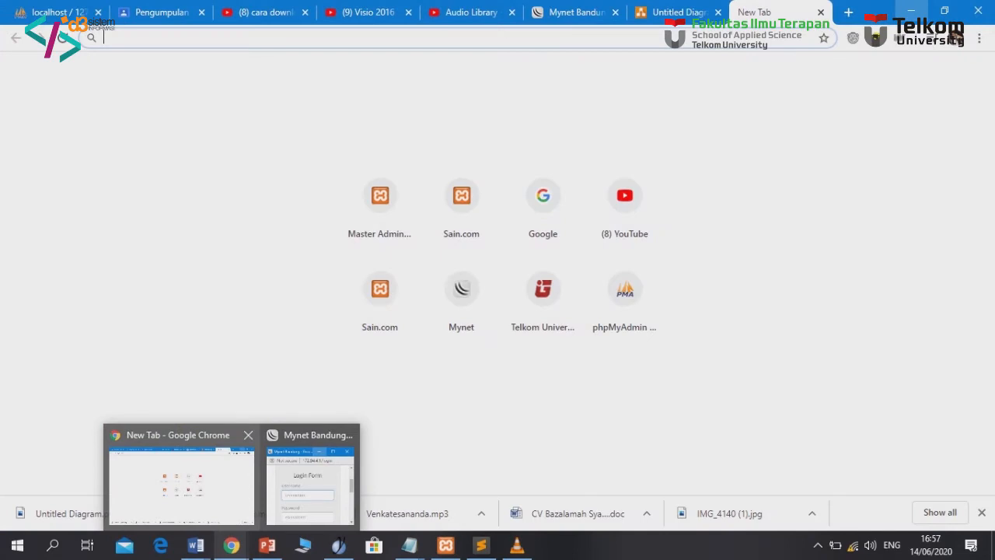
left_click(181, 482)
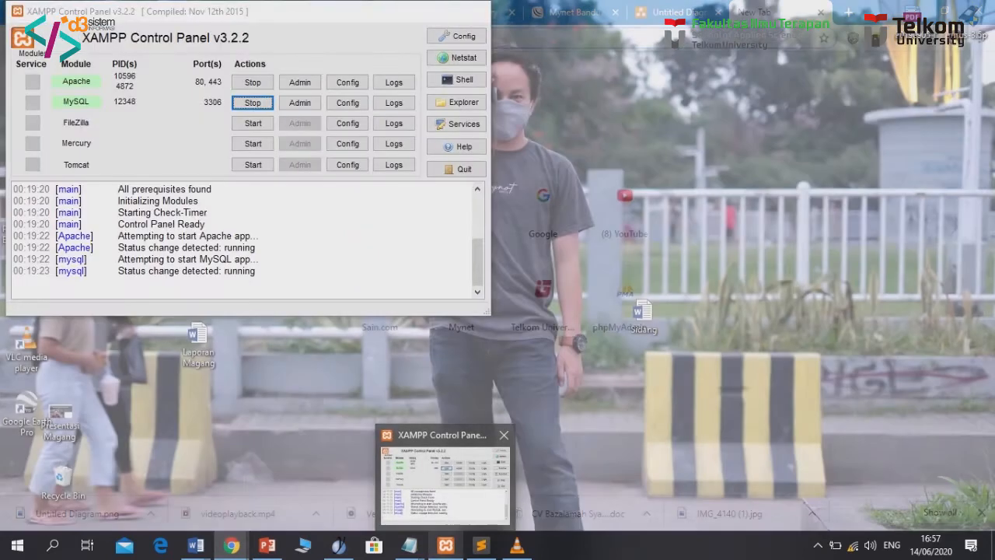
Load localhost/sain in Chrome after hiding XAMPP, and dismiss the Google Translate offer
left_click(443, 476)
left_click(405, 11)
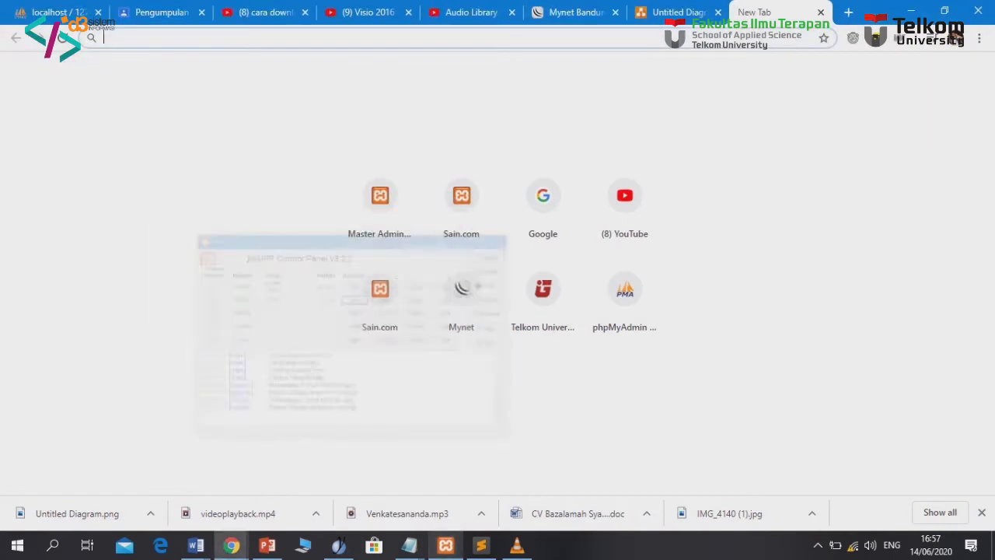
type("localhost/sain")
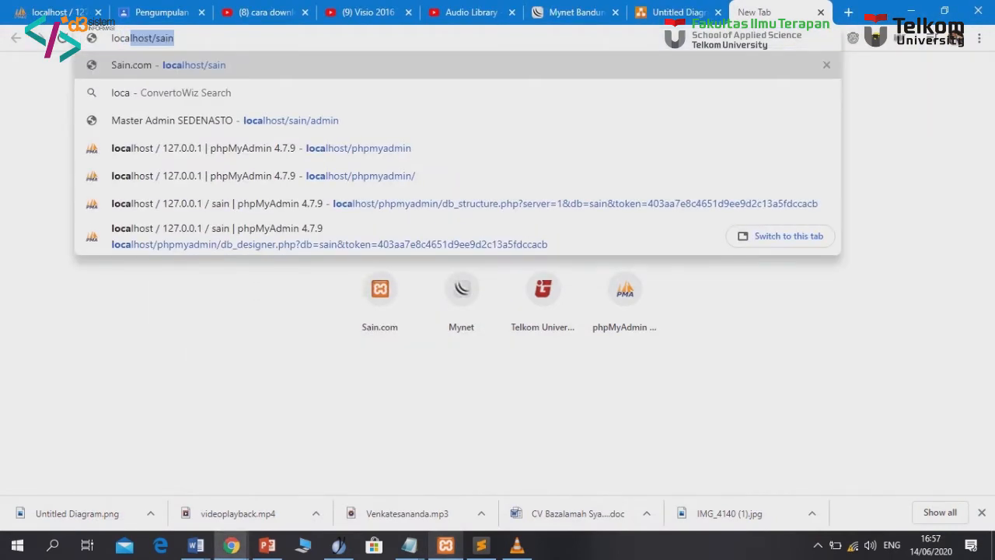
key("Return")
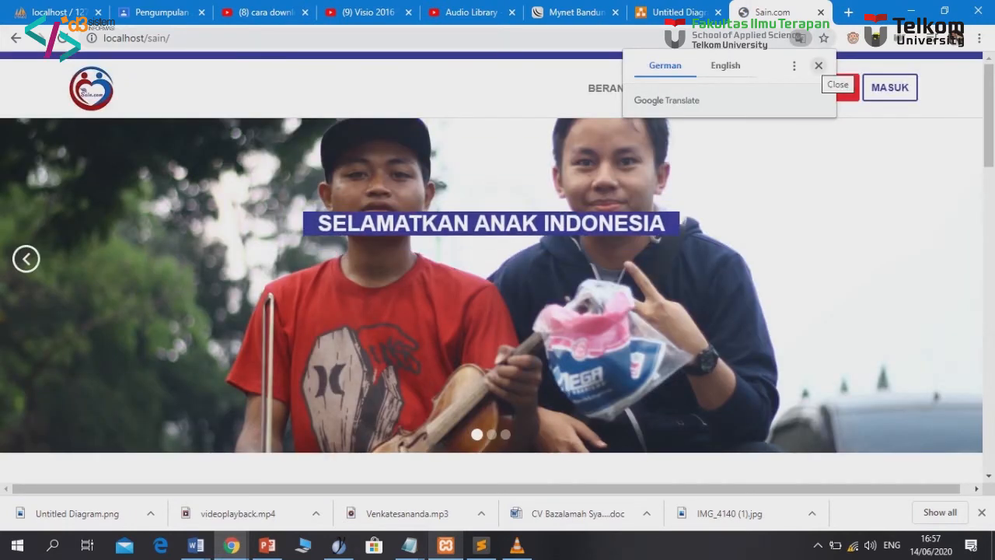
left_click(817, 65)
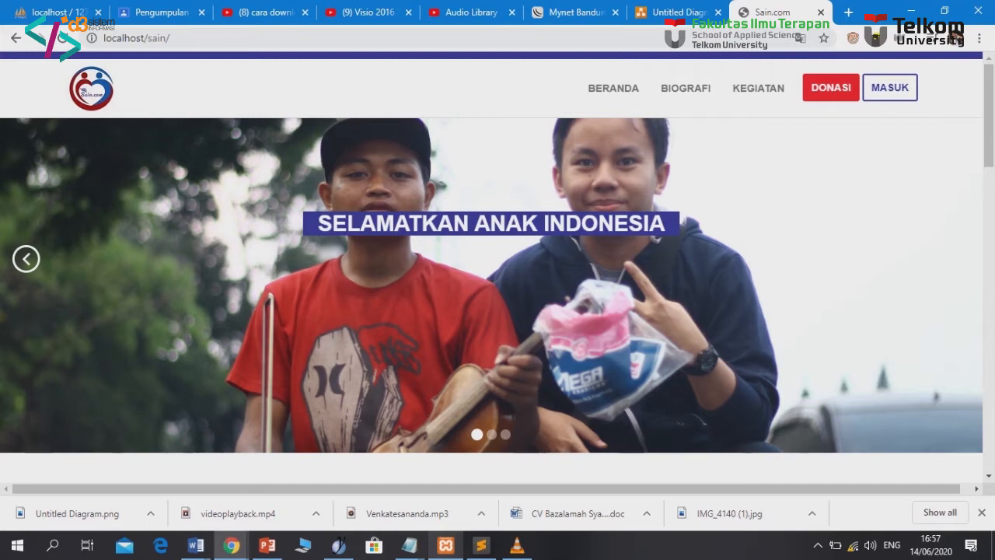
Open the BIOGRAFI page and close the YouTube, Visio 2016 and Audio Library tabs and Mynet window
left_click(19, 404)
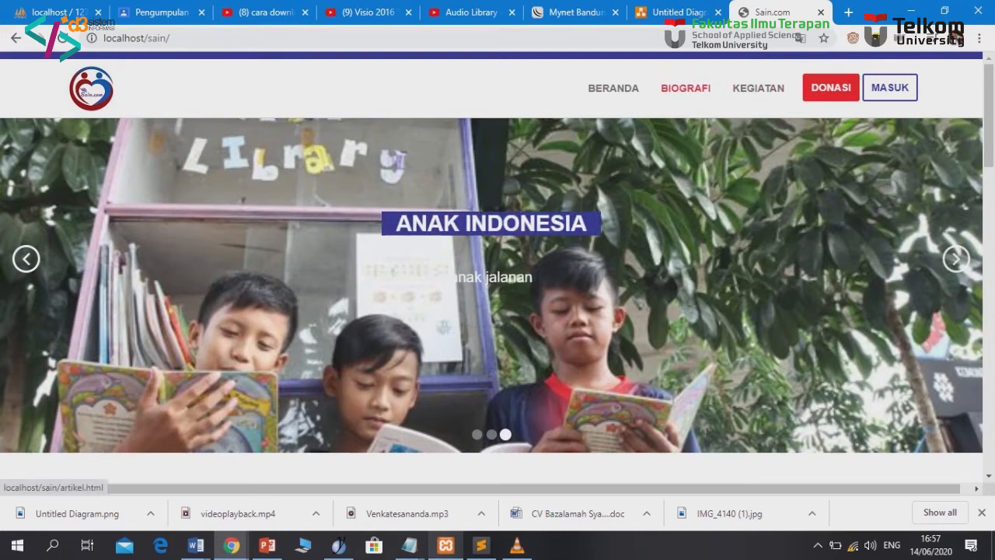
left_click(685, 88)
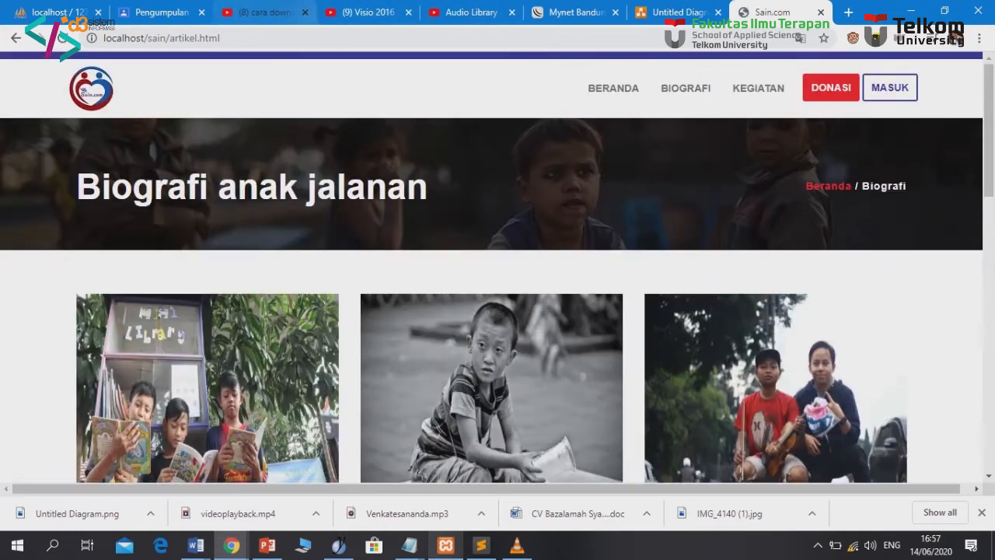
left_click(305, 11)
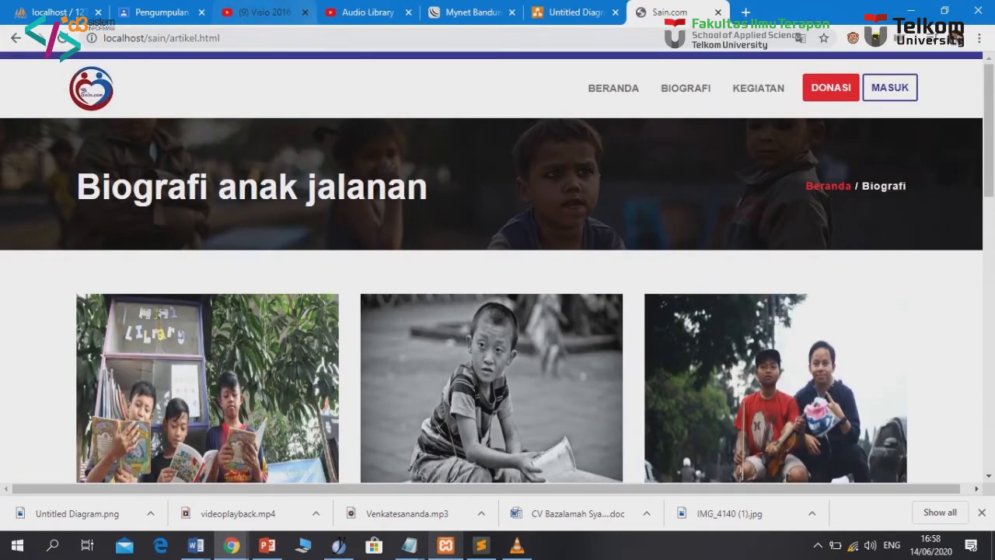
left_click(305, 12)
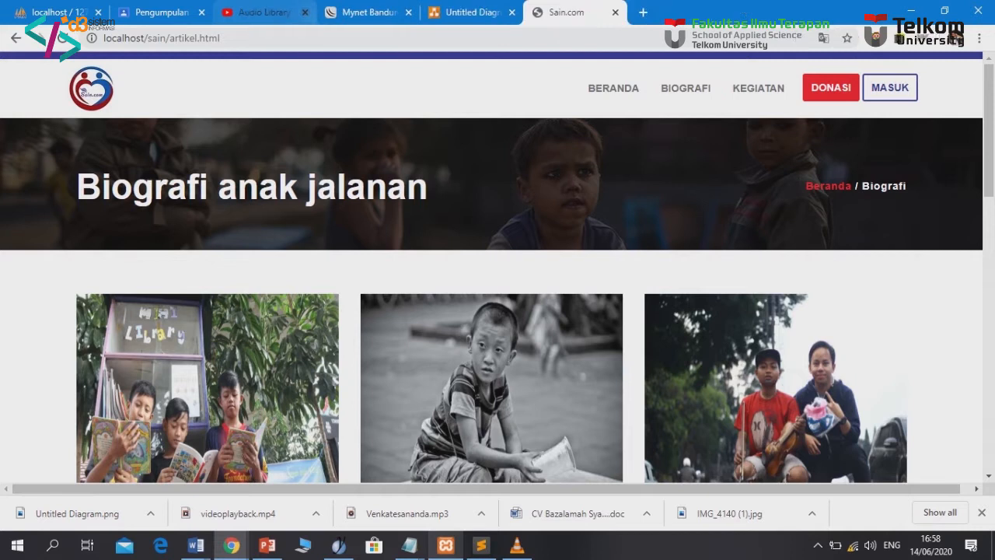
left_click(304, 12)
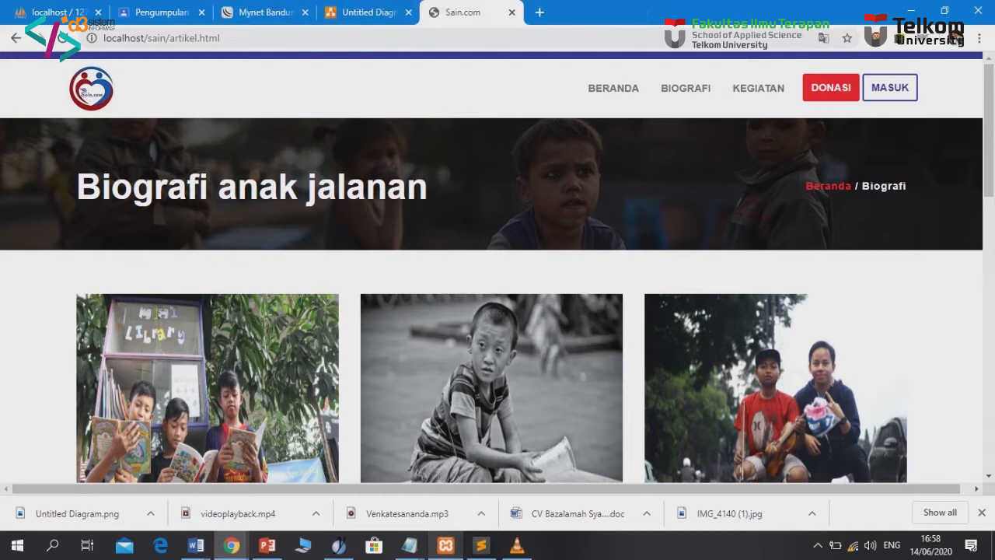
mouse_move(232, 545)
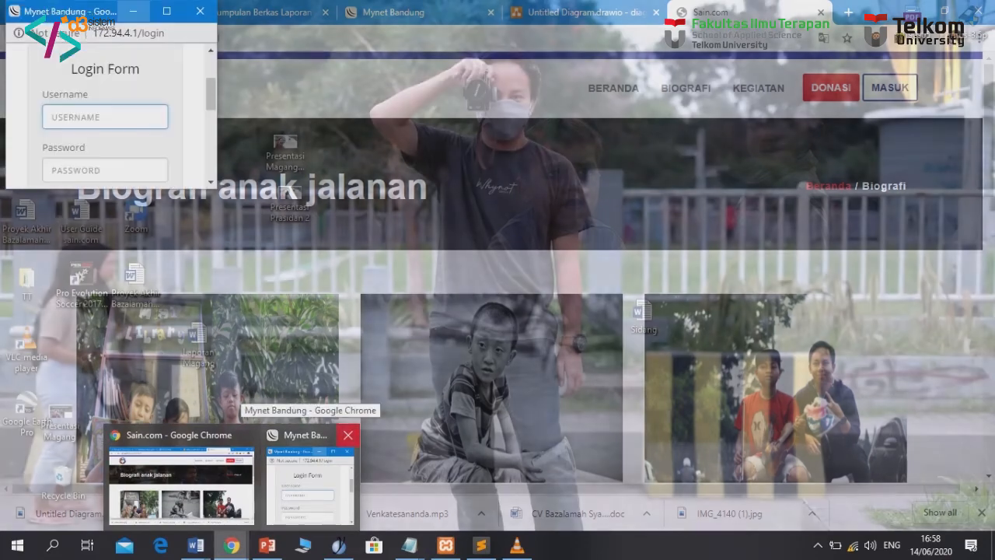
left_click(348, 434)
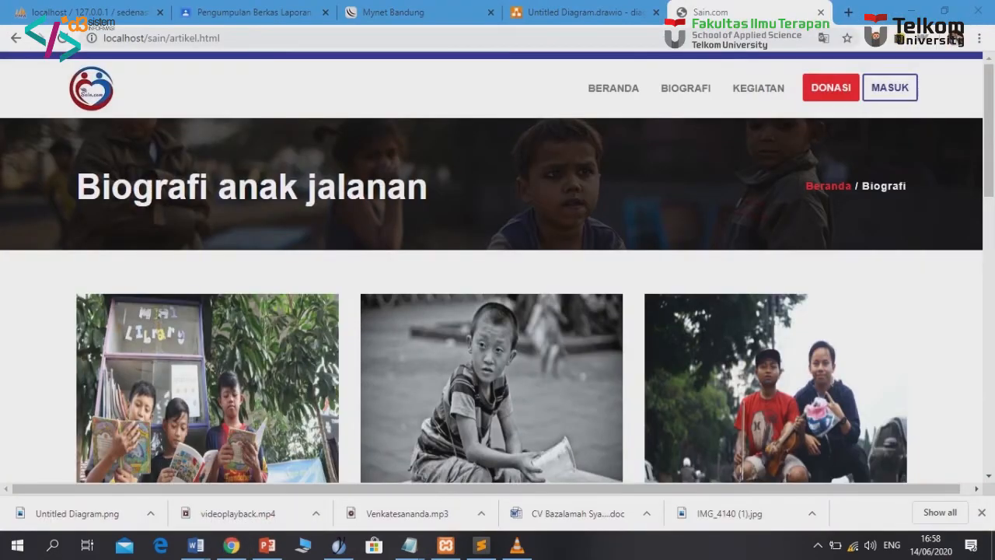
Open the full SELENGKAPNYA biography of the 'Lampu Merah' newspaper seller
scroll(491, 311, "down", 1)
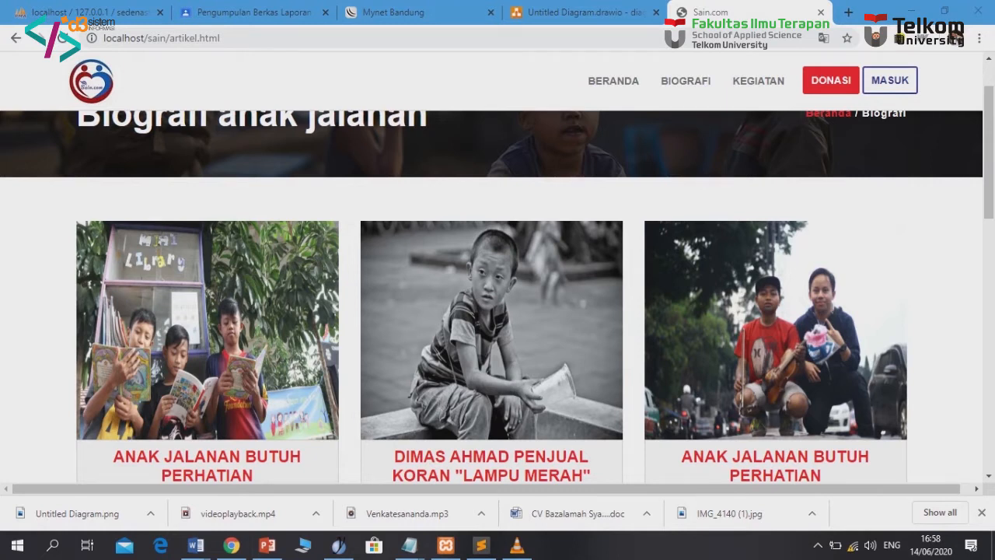
scroll(491, 311, "down", 1)
scroll(492, 311, "down", 1)
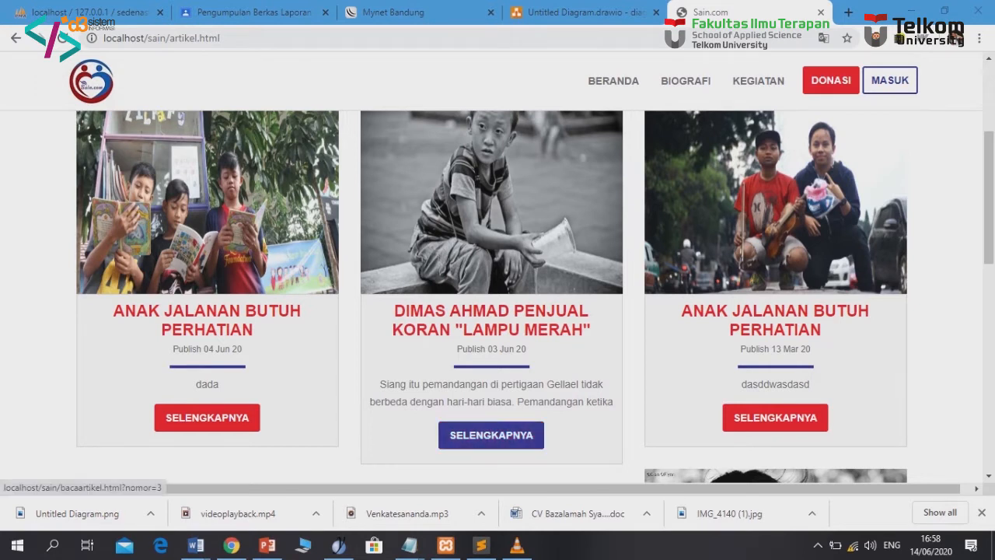
left_click(491, 435)
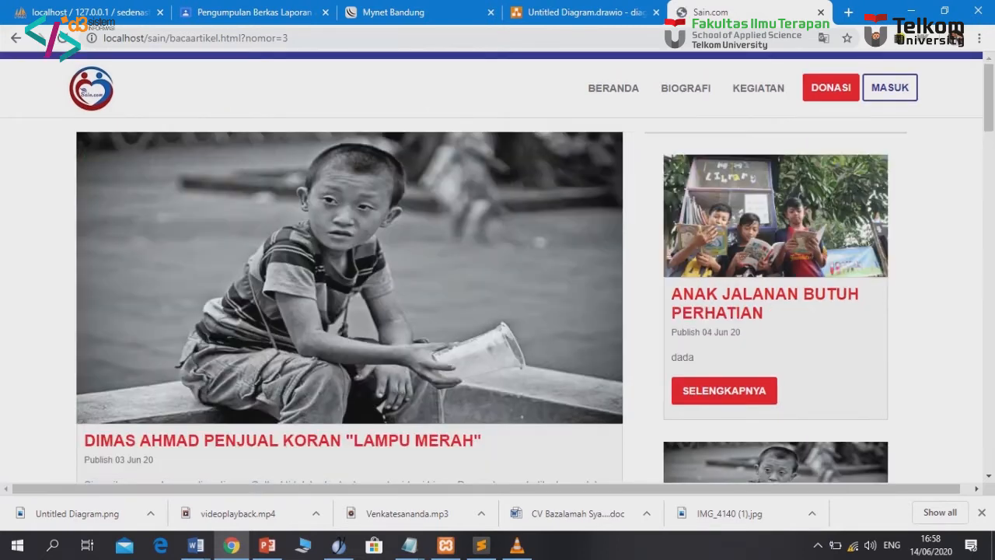
scroll(490, 272, "down", 1)
scroll(491, 272, "up", 1)
scroll(490, 272, "down", 4)
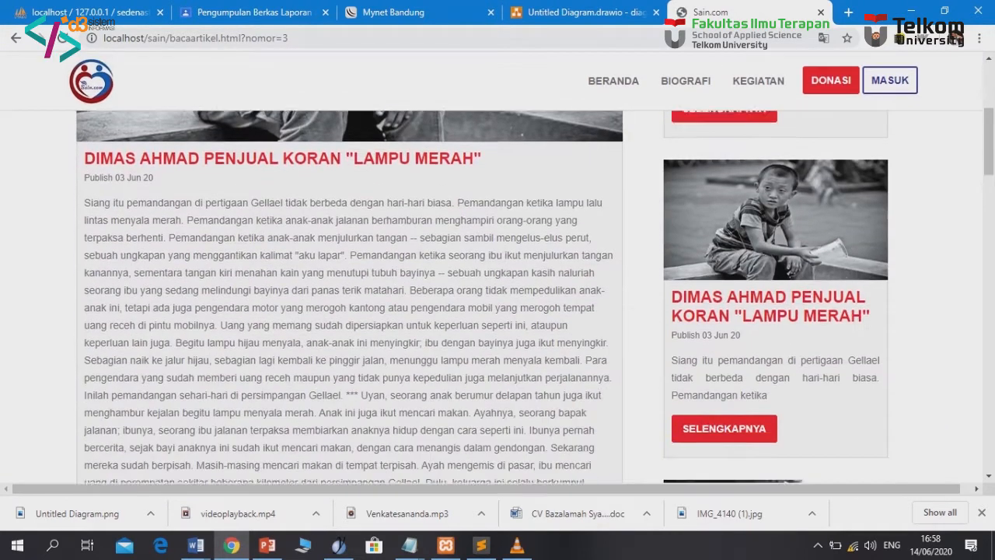
scroll(535, 294, "up", 2)
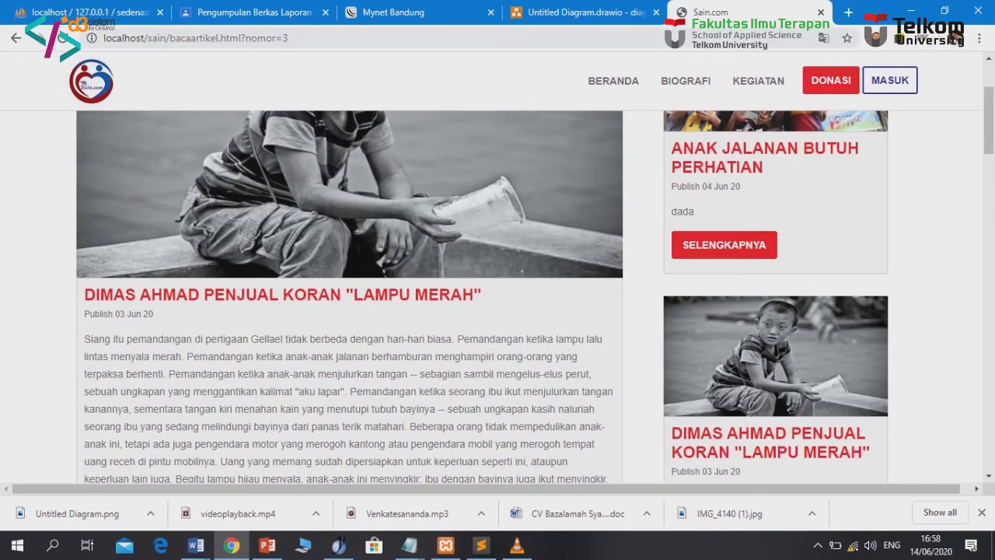
scroll(497, 296, "down", 4)
scroll(486, 296, "down", 3)
scroll(486, 296, "up", 6)
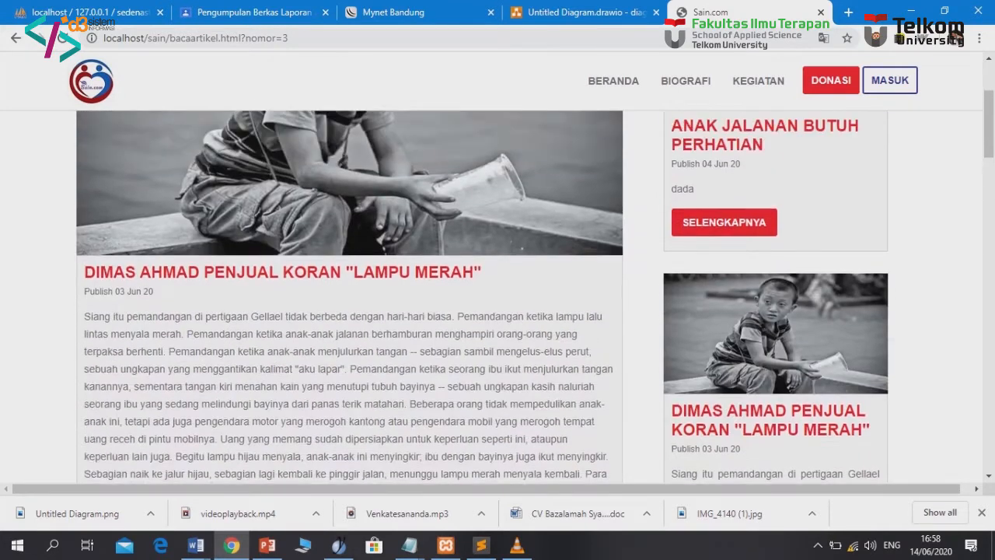
scroll(498, 296, "up", 1)
scroll(497, 295, "up", 1)
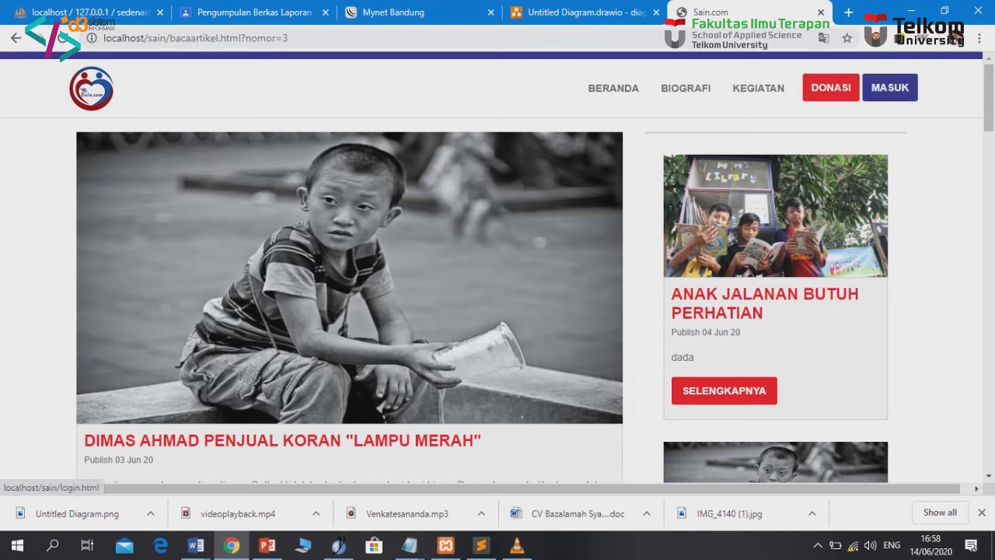
Go to the MASUK login page and follow its 'Daftar disini' registration link
left_click(890, 87)
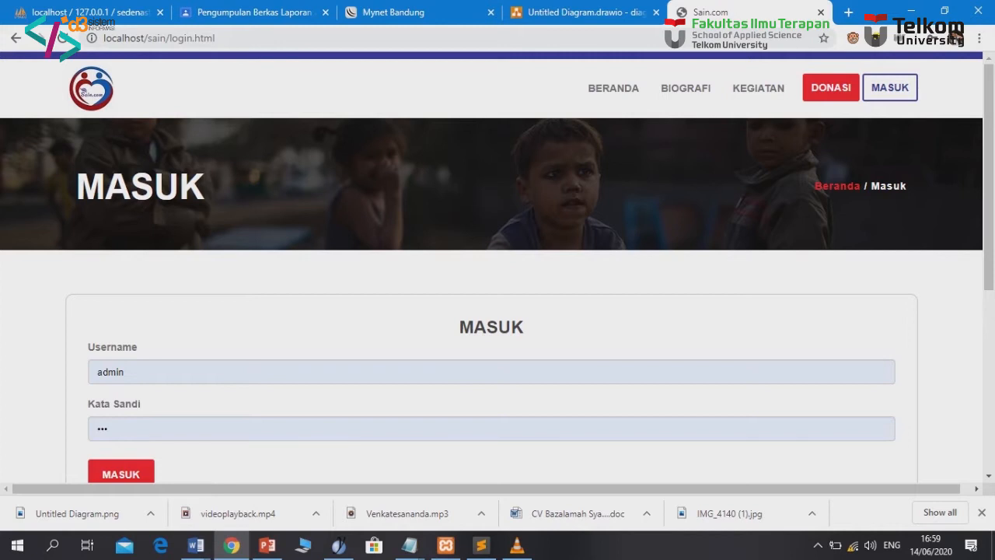
scroll(491, 311, "down", 1)
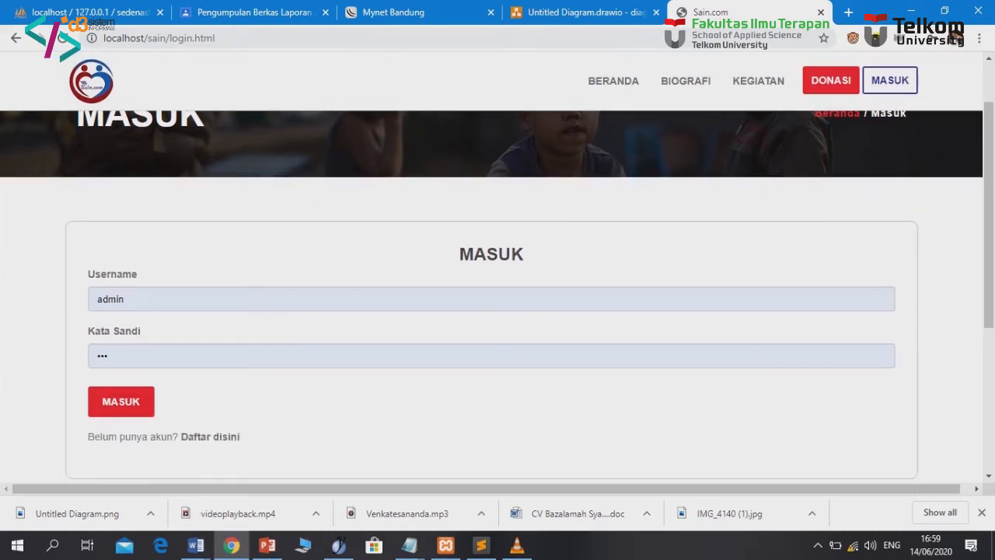
left_click(210, 436)
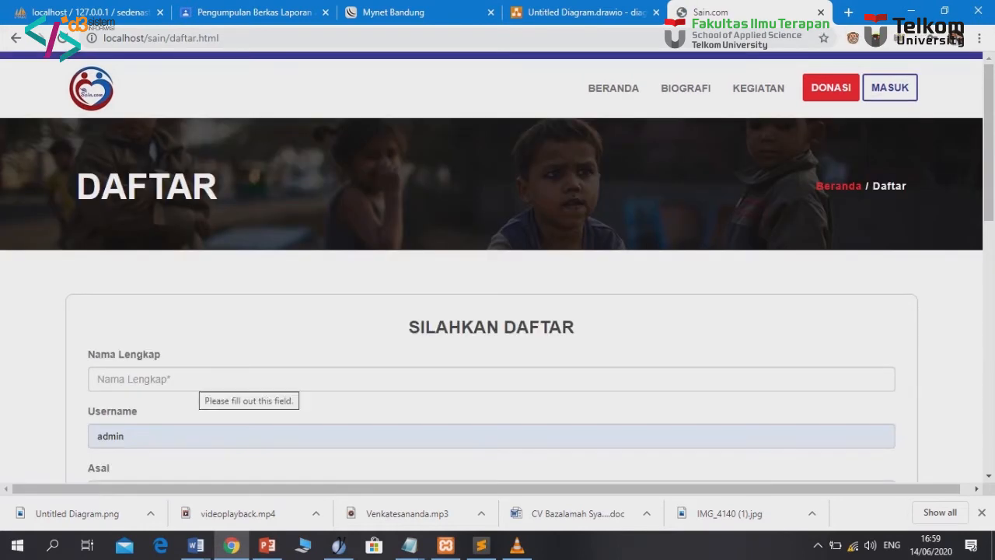
Enter the member's full name and a username in the sign-up form
left_click(199, 378)
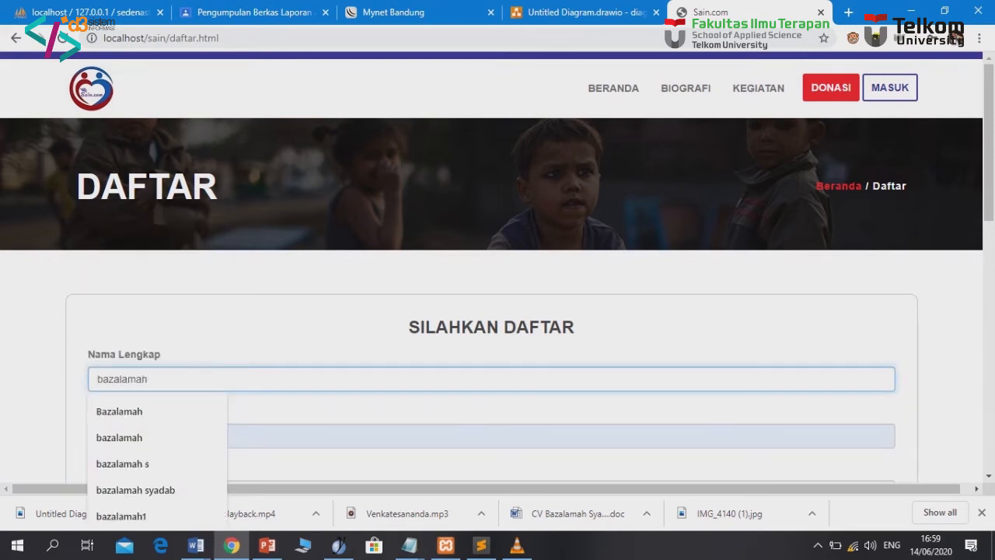
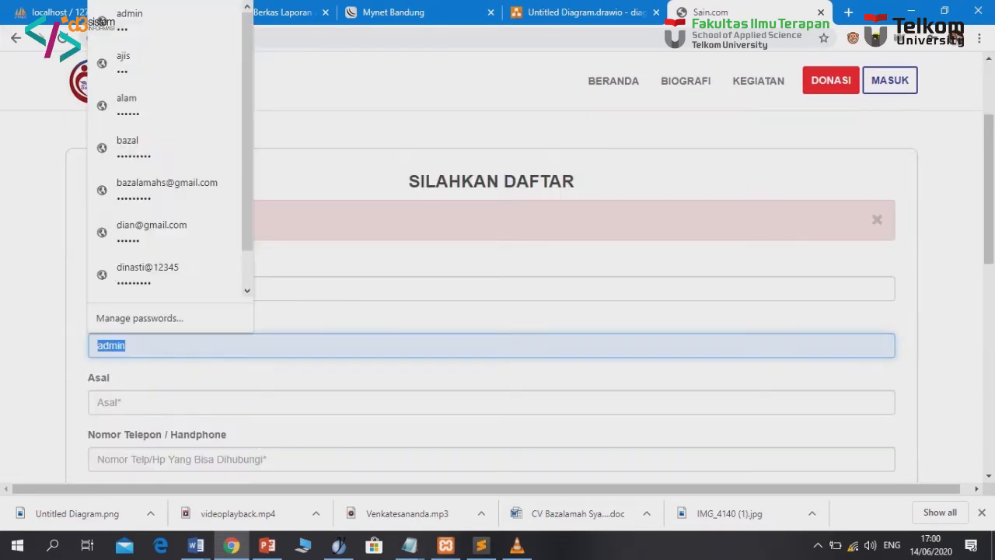
type("di")
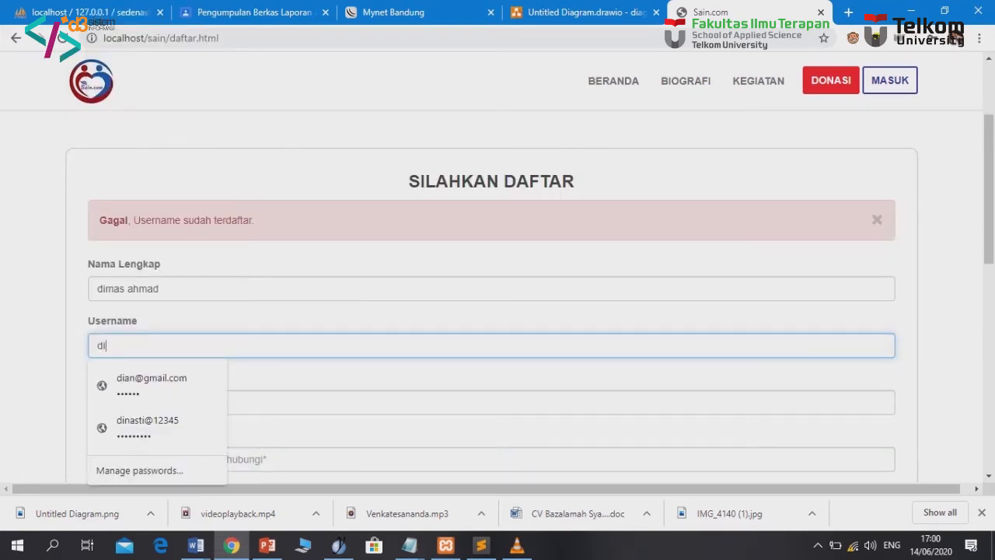
type("masahm")
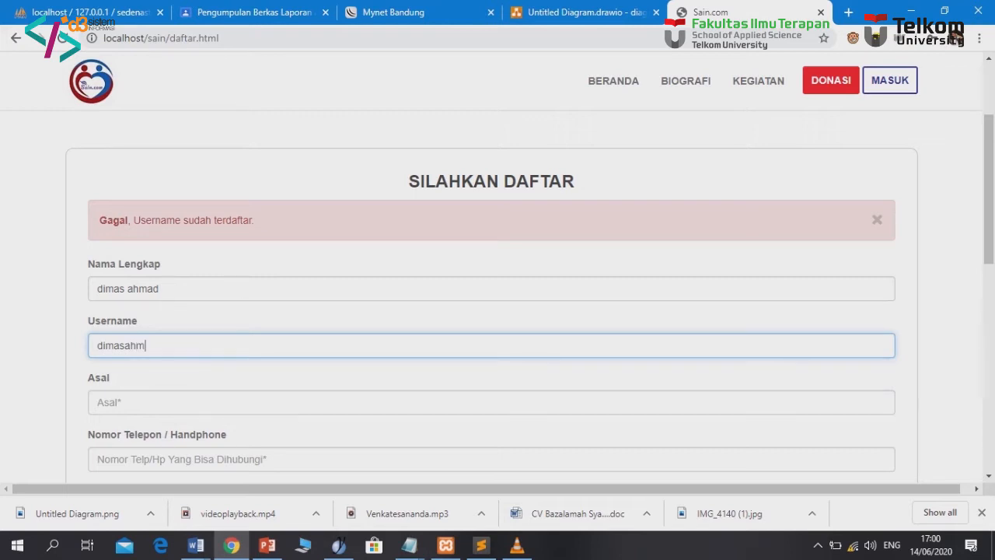
left_click_drag(120, 346, 146, 346)
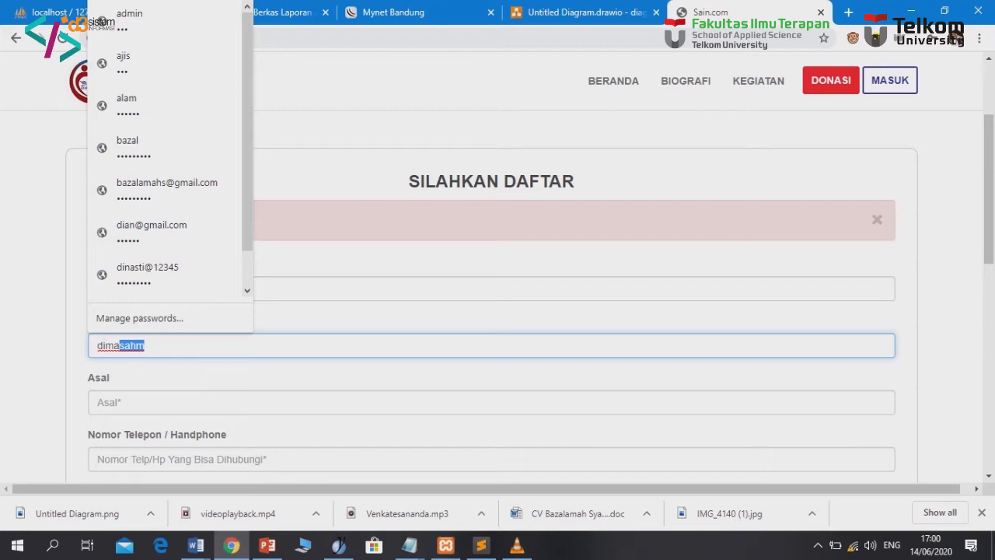
key("Tab")
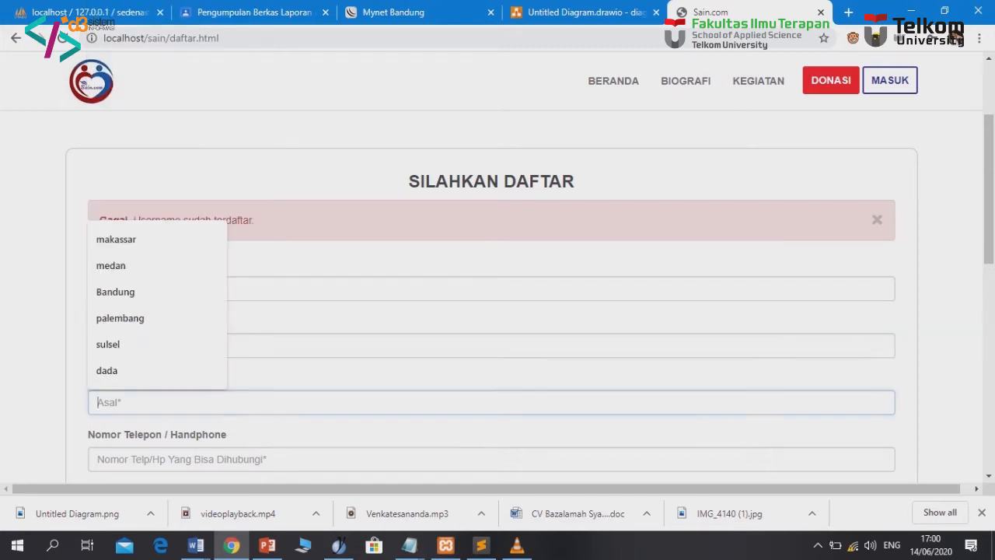
Fill origin with sulsel and autofill the saved phone number and e-mail
left_click(109, 344)
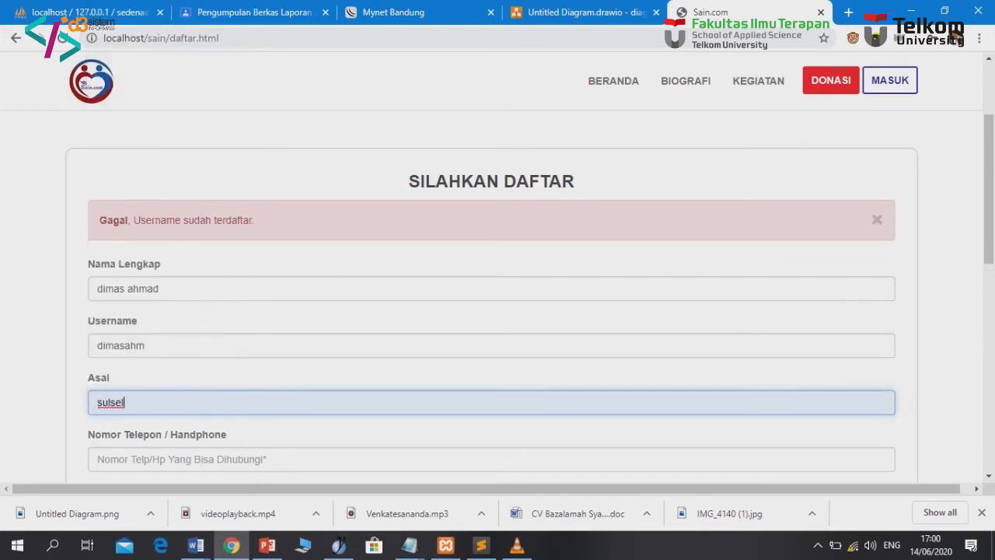
scroll(125, 349, "down", 1)
left_click(125, 386)
left_click(127, 302)
scroll(126, 311, "down", 1)
left_click(126, 370)
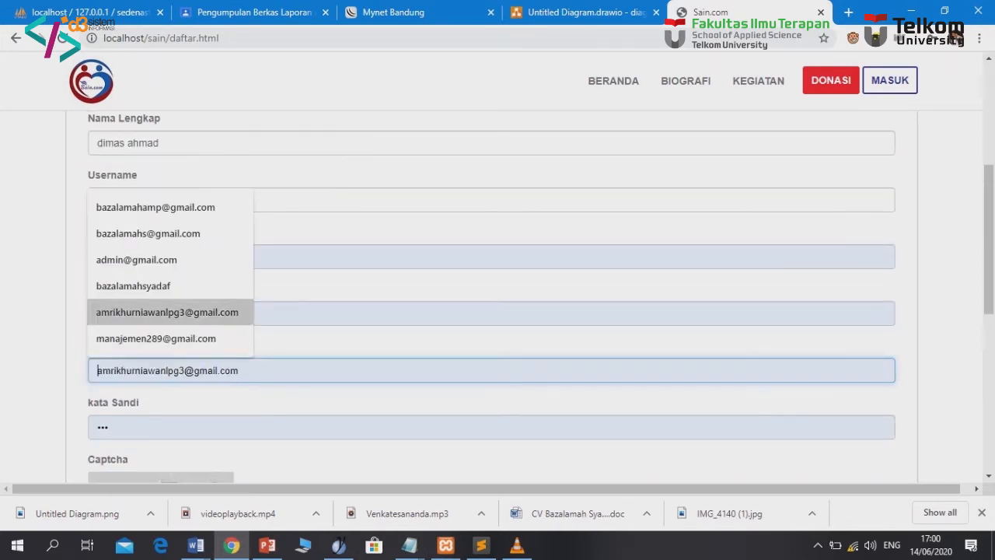
left_click(136, 260)
Replace the password, enter the captcha code, and submit the form with DAFTAR
scroll(136, 260, "down", 1)
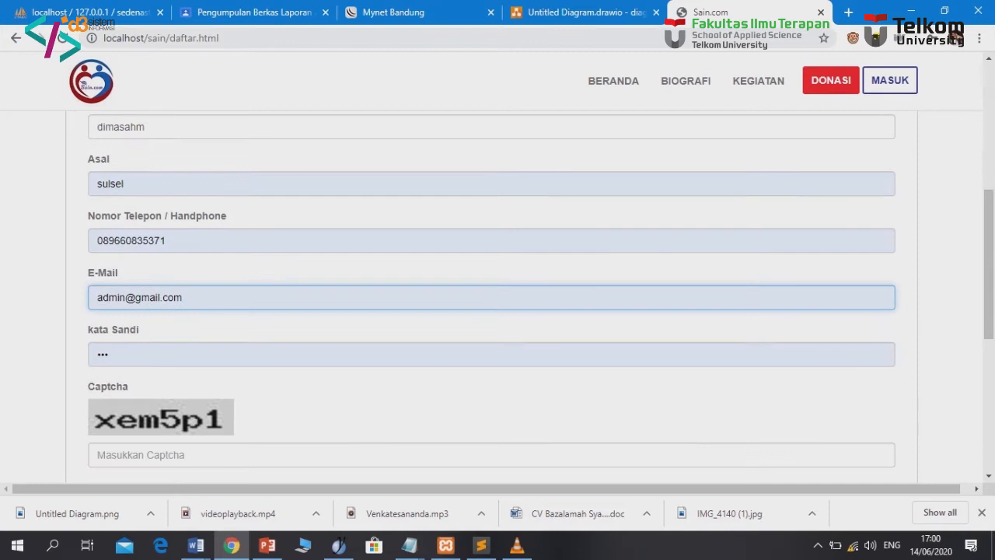
scroll(136, 260, "down", 1)
double_click(116, 282)
type("•••")
left_click(128, 381)
type("xem5")
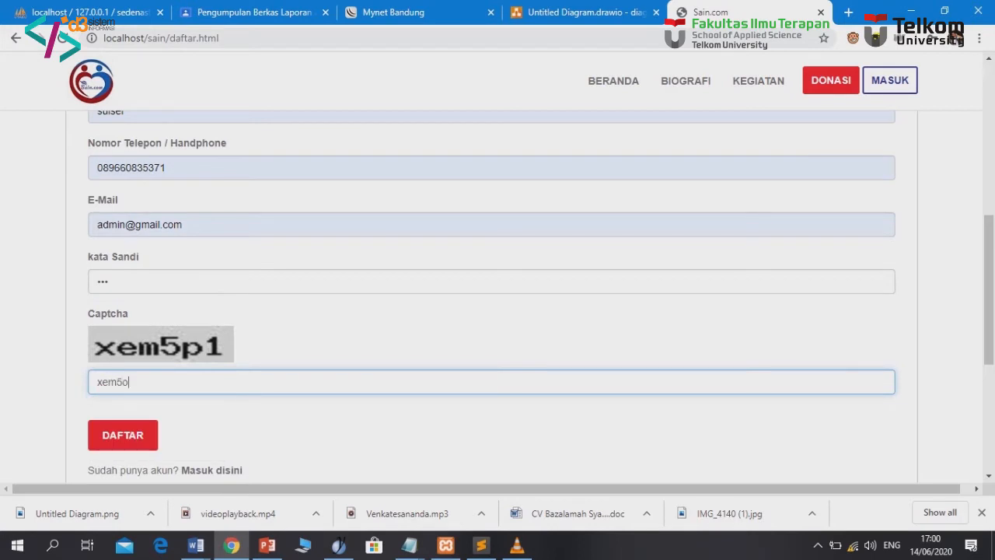
type("p1")
scroll(128, 382, "down", 1)
left_click(123, 362)
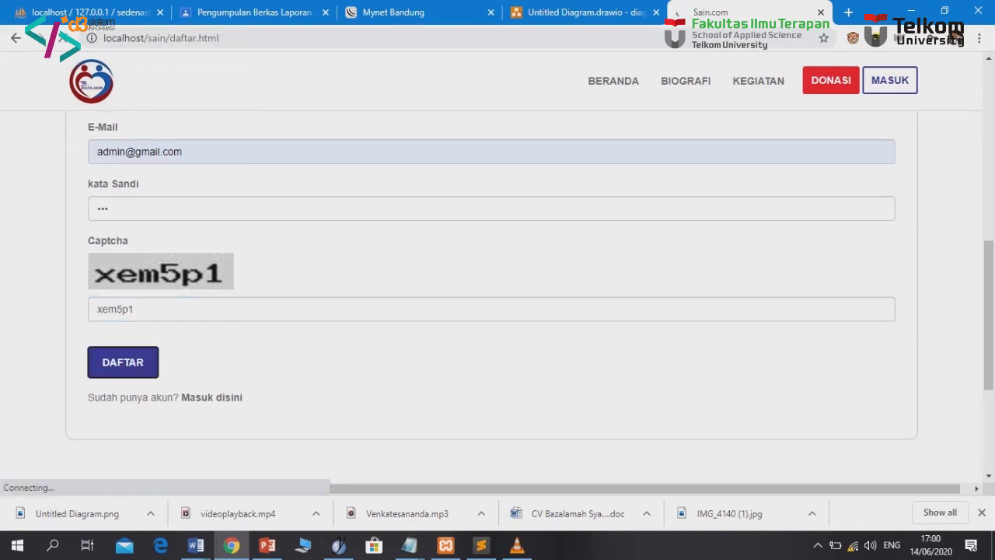
scroll(123, 362, "up", 3)
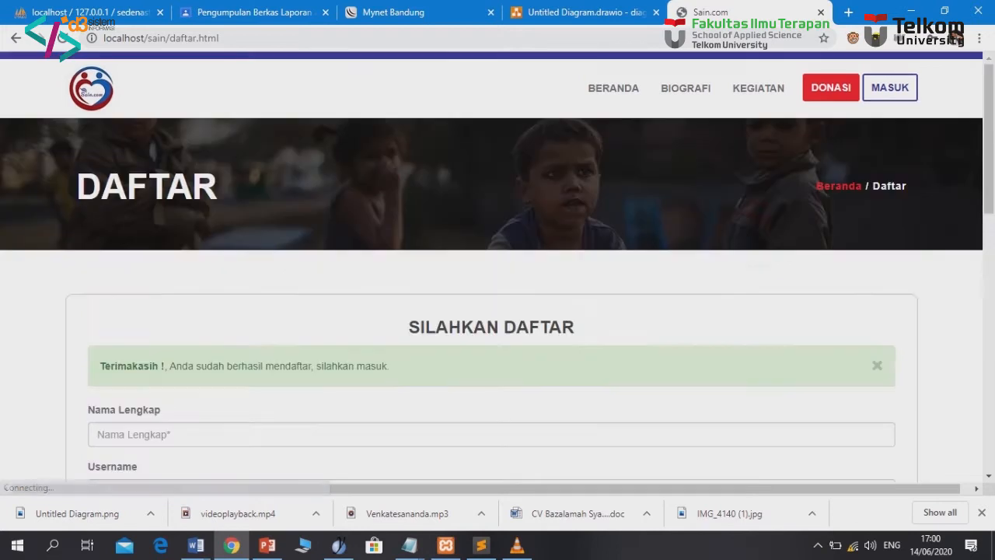
scroll(498, 311, "down", 1)
Sign in on the MASUK page with the new member's username and password
left_click(889, 81)
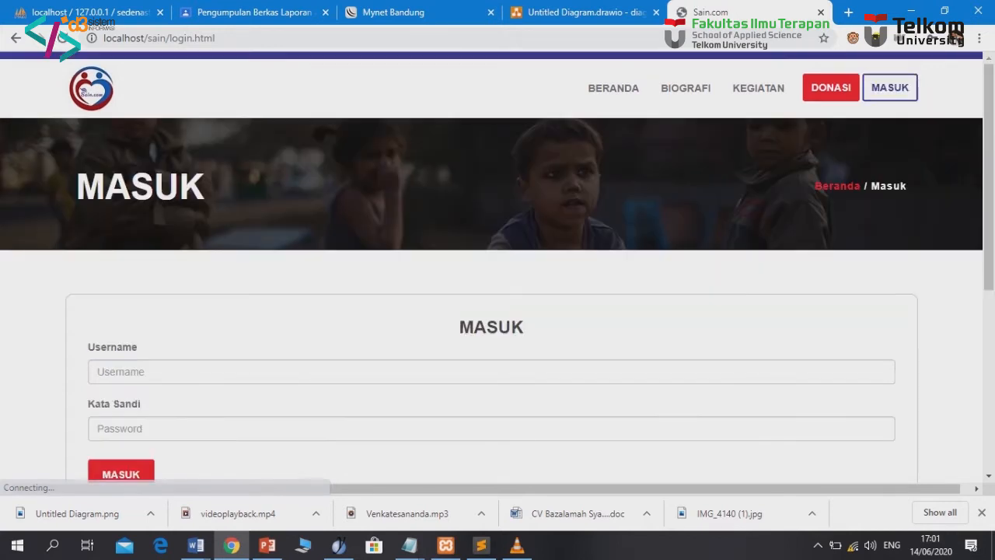
double_click(110, 372)
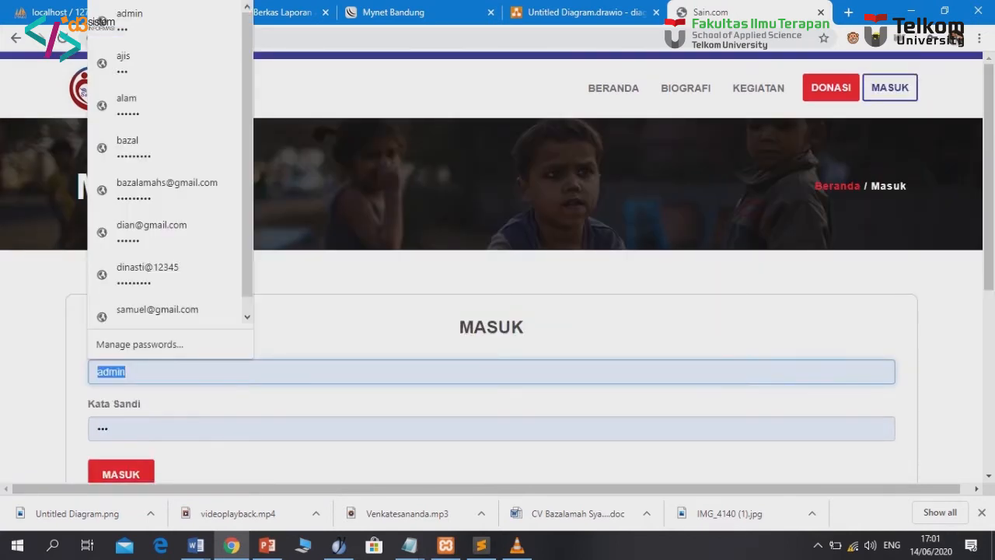
type("dimasahm")
key("Tab")
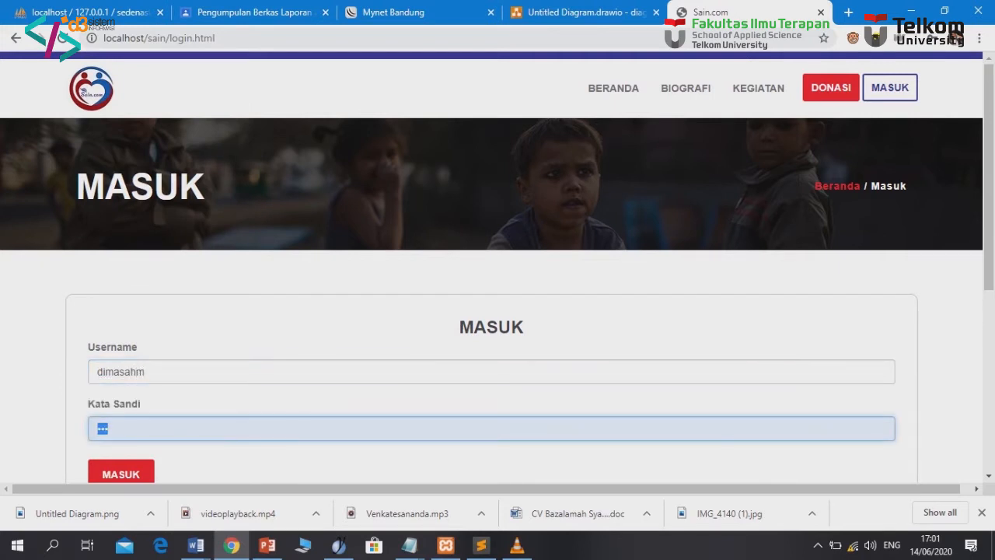
type("123")
scroll(492, 272, "down", 1)
key("Tab")
key("Return")
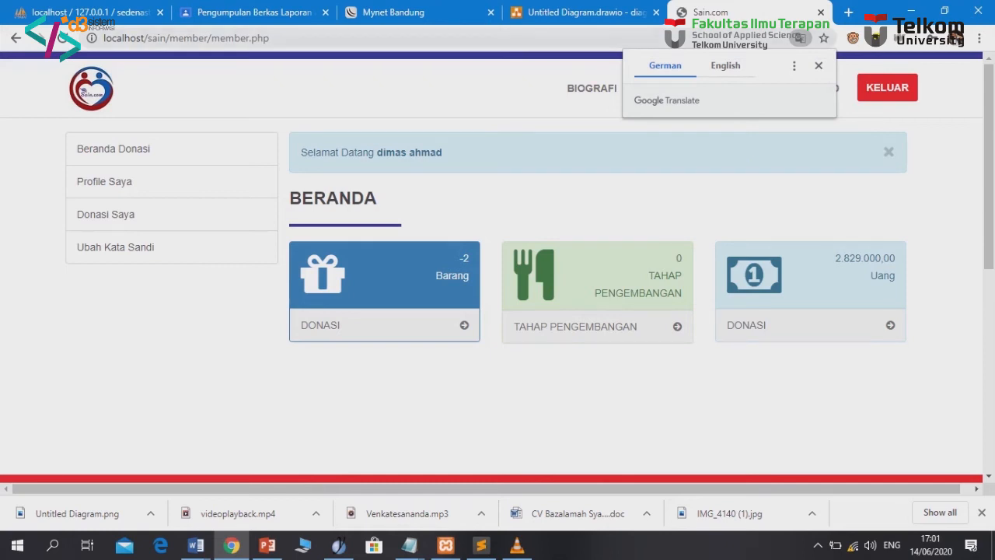
Dismiss the translation offer and follow the DONASI link on the Barang card
left_click(818, 66)
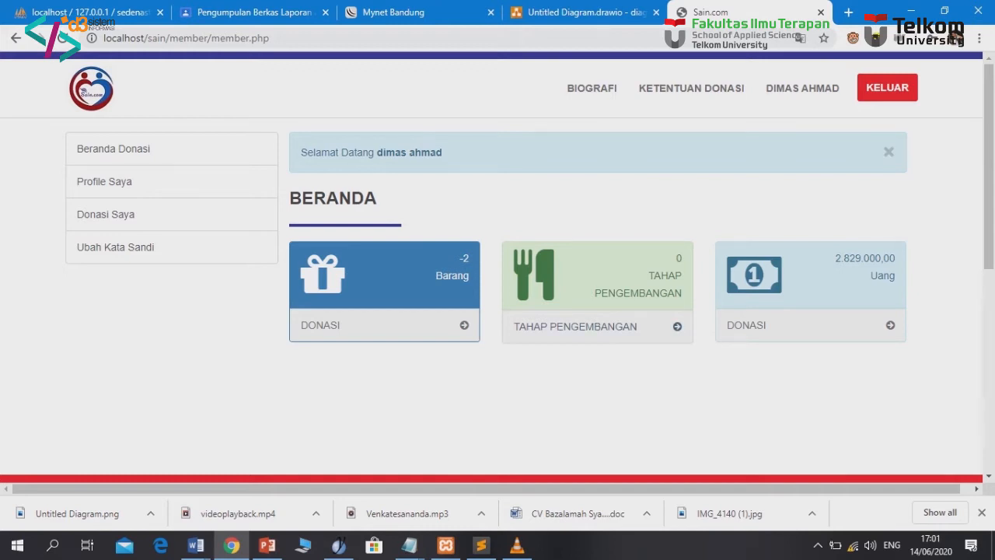
left_click(678, 327)
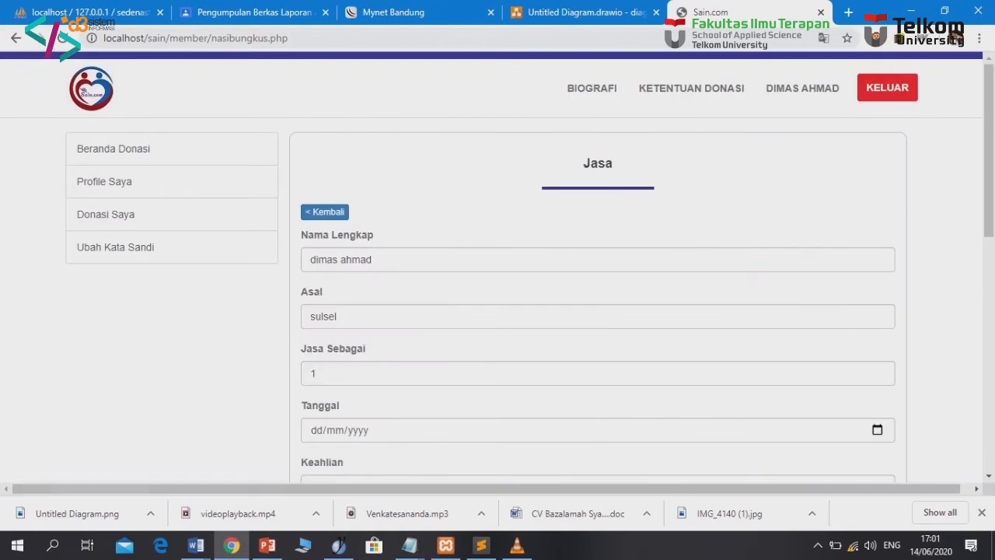
Scroll through the prefilled Jasa donation form, then leave it via Kembali
scroll(497, 267, "down", 2)
scroll(498, 268, "up", 2)
scroll(498, 267, "down", 1)
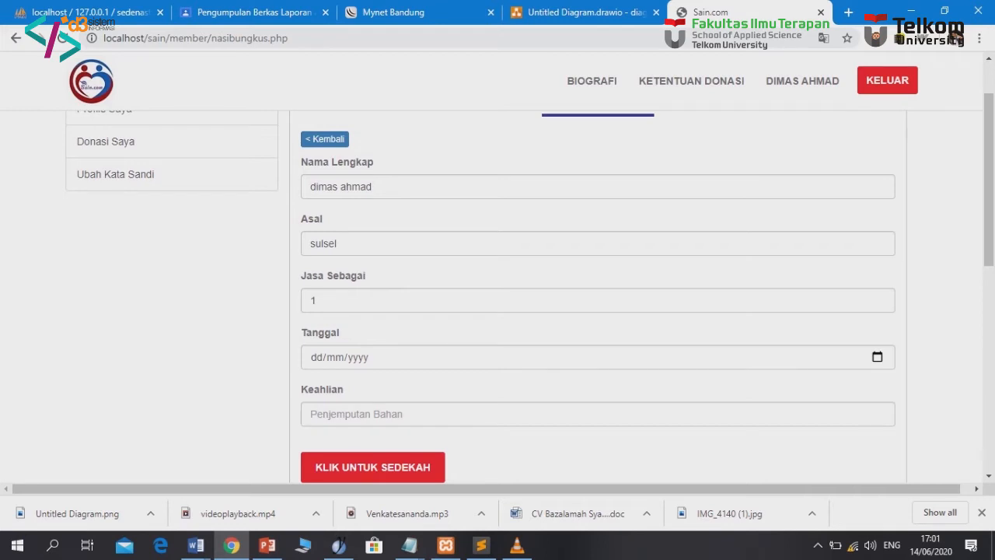
scroll(498, 268, "up", 1)
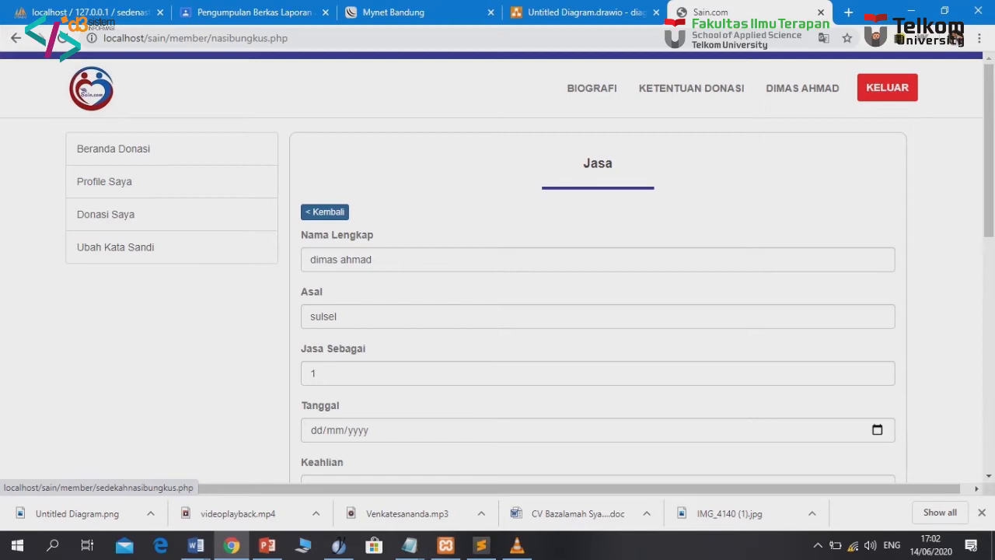
left_click(325, 212)
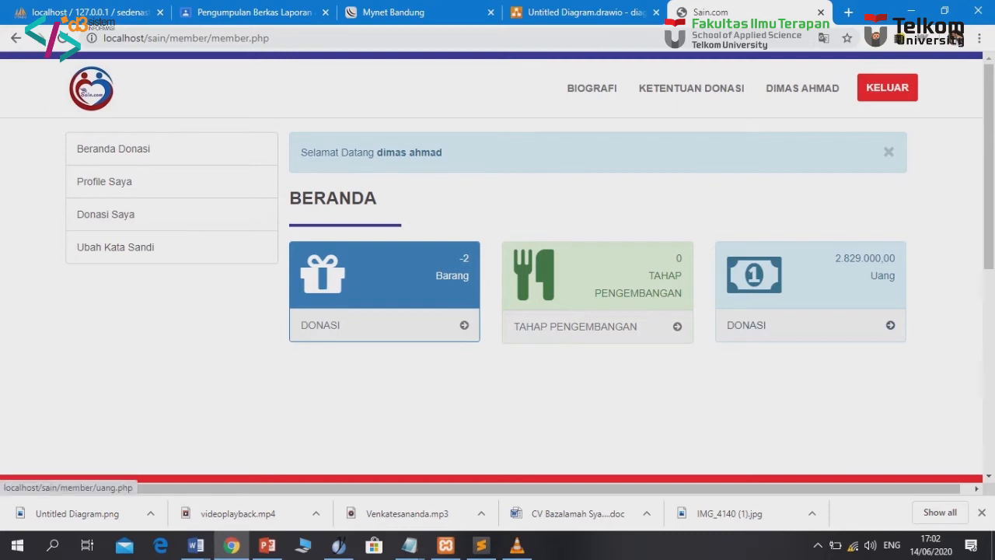
Select the 2.829.000,00 Uang total, then open the Uang card's DONASI form
left_click_drag(835, 258, 895, 258)
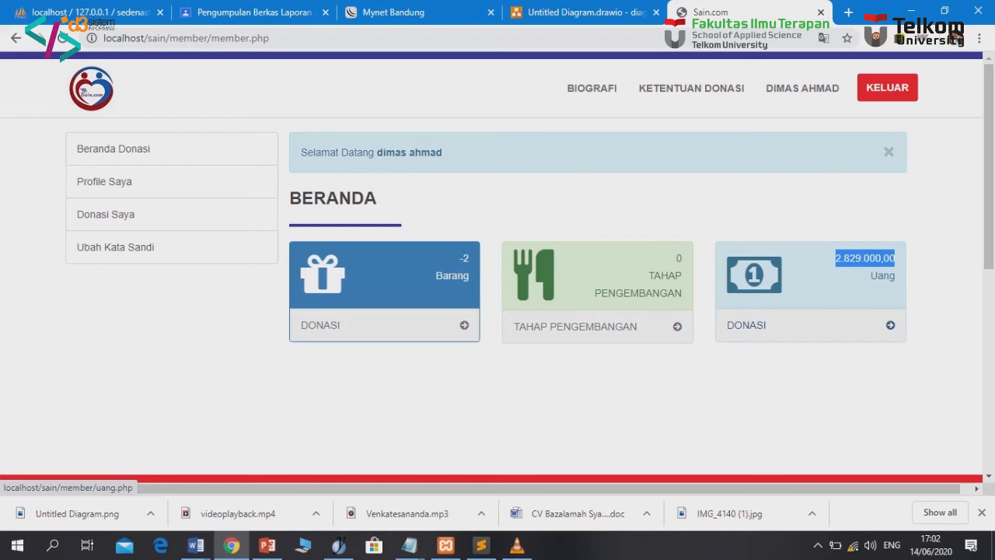
left_click(890, 325)
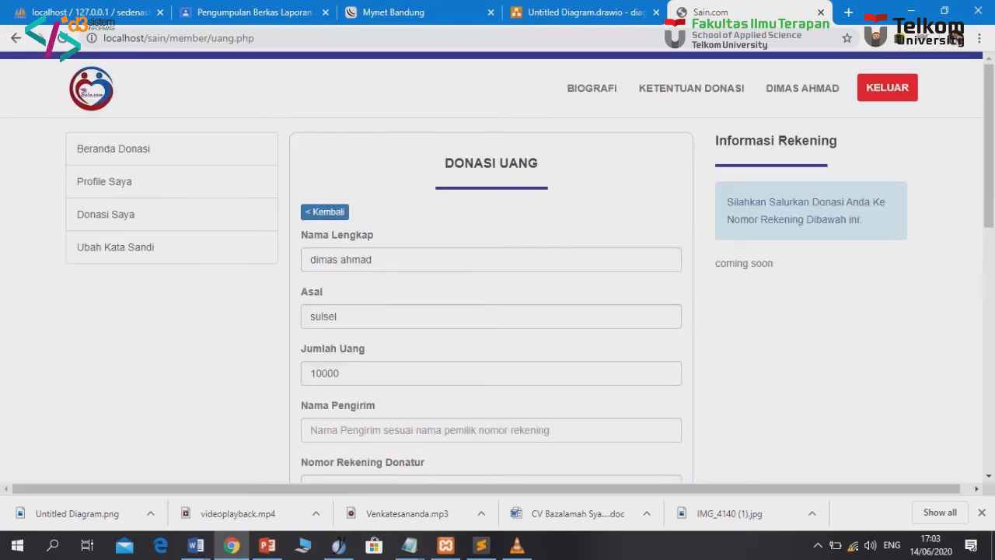
Change Jumlah Uang from 10000 to 1000000
scroll(497, 311, "down", 1)
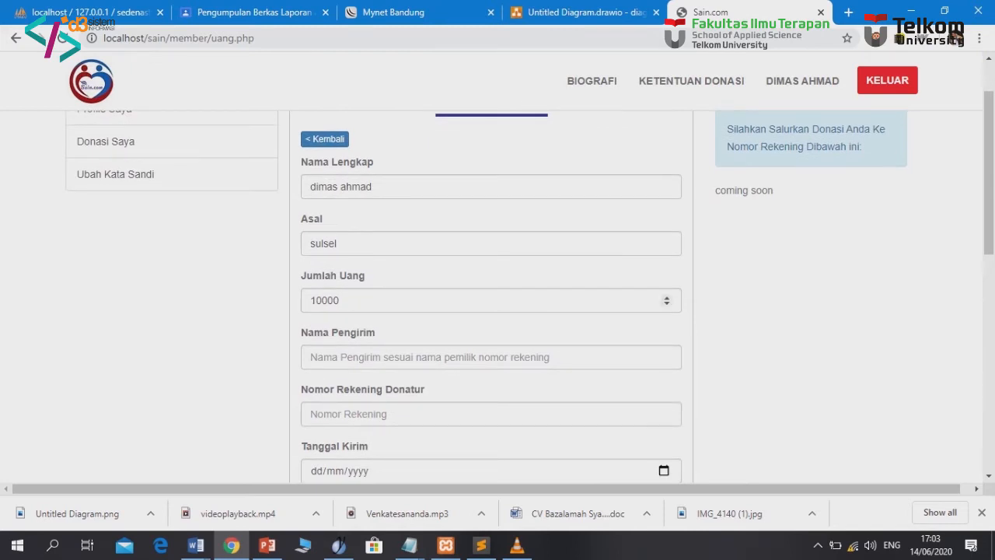
left_click(341, 300)
double_click(341, 300)
left_click(340, 300)
double_click(341, 301)
left_click(341, 300)
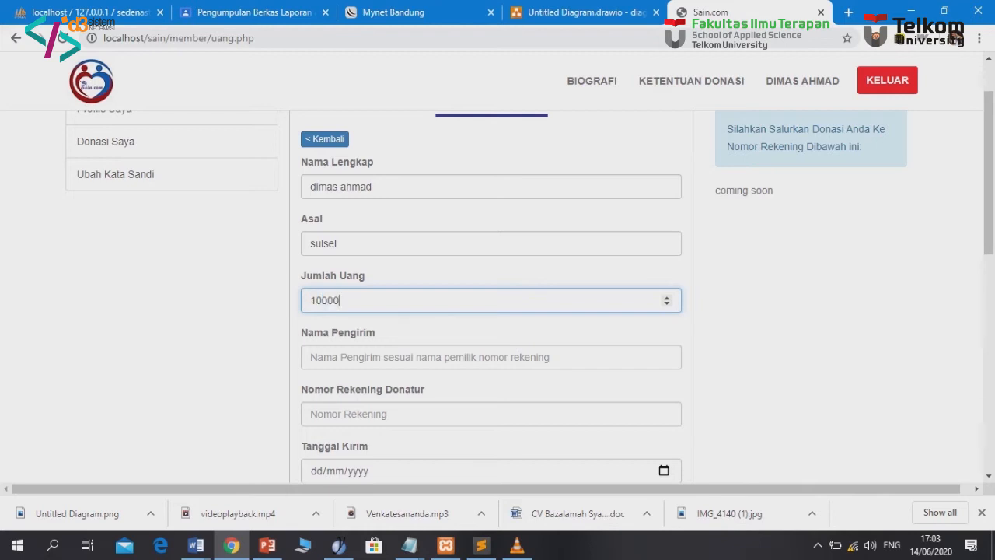
type("00")
mouse_move(353, 300)
left_mouse_down()
mouse_move(317, 300)
mouse_move(333, 300)
left_mouse_up()
scroll(498, 295, "down", 1)
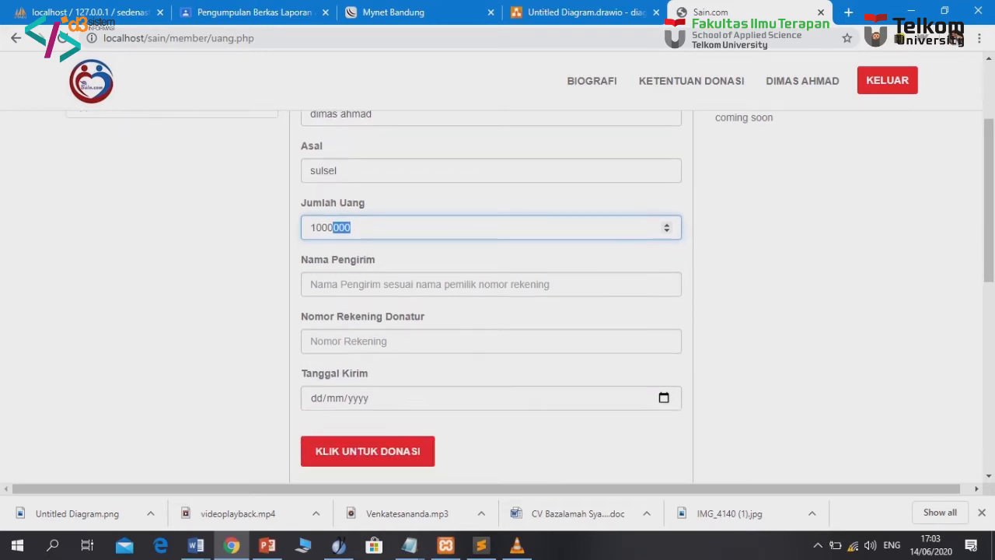
Enter the sender's name and choose the saved account number
left_click(335, 286)
key("Down")
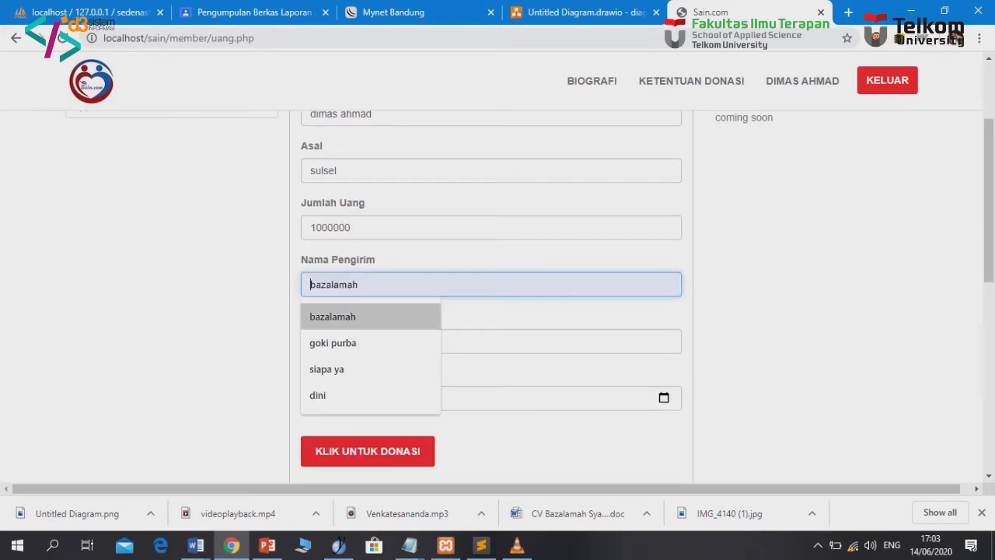
key("Down")
key("Up")
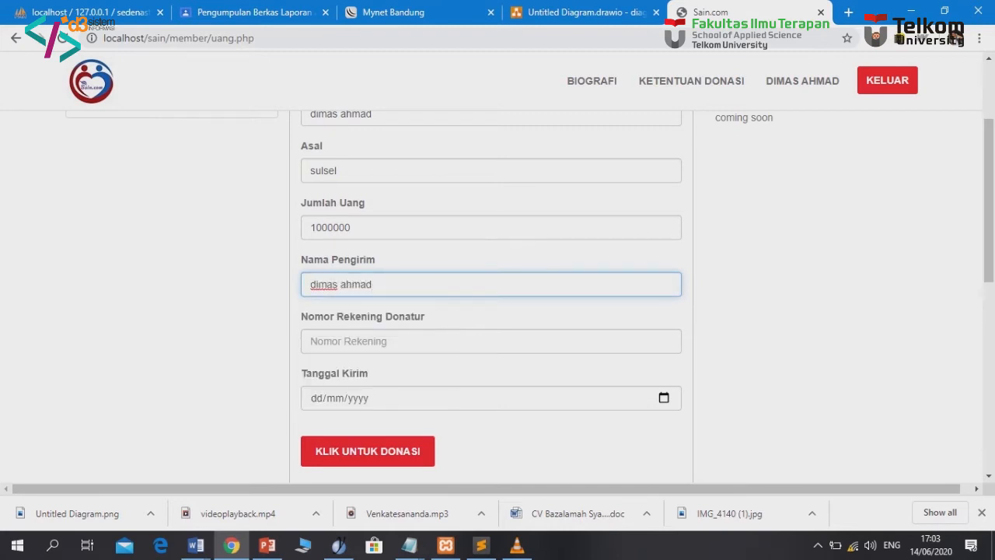
key("Tab")
key("Down")
key("Down")
key("Return")
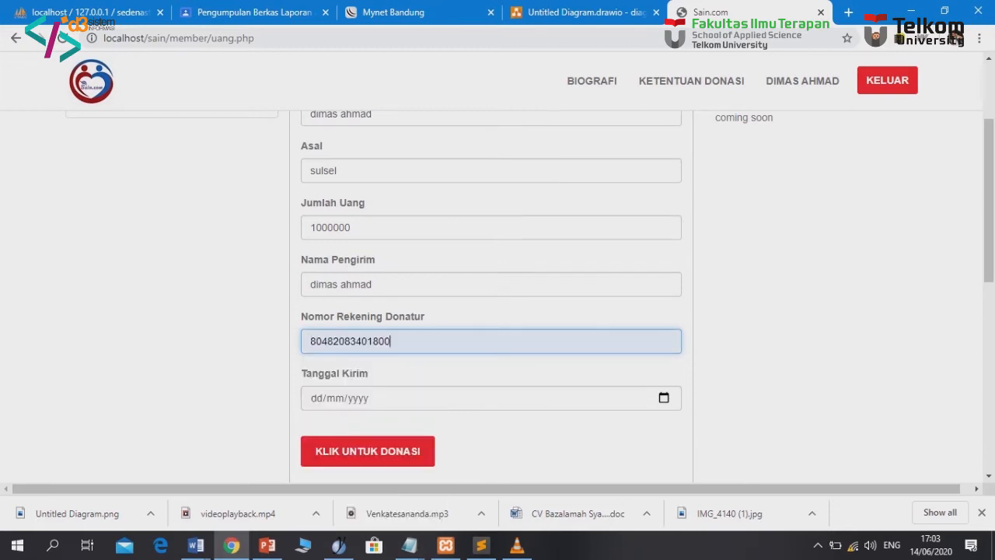
Set Tanggal Kirim to 14/06/2020 and submit the donation with KLIK UNTUK DONASI
key("Tab")
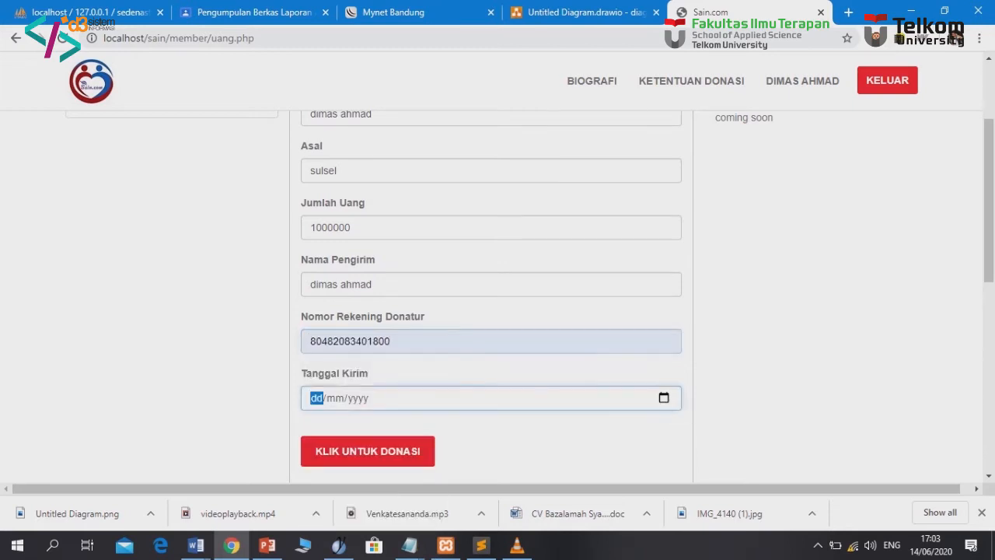
key("alt+Down")
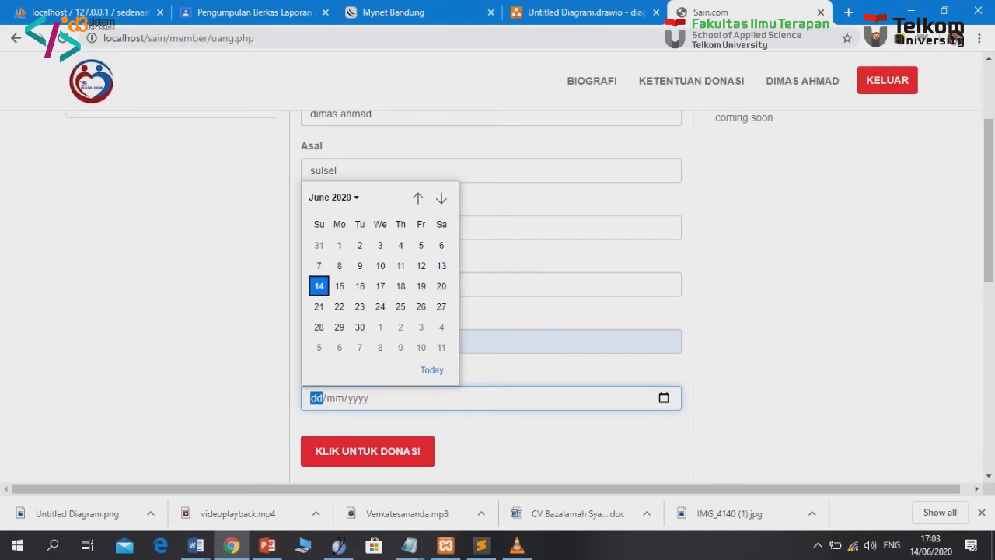
key("Return")
scroll(492, 311, "down", 1)
left_click(368, 378)
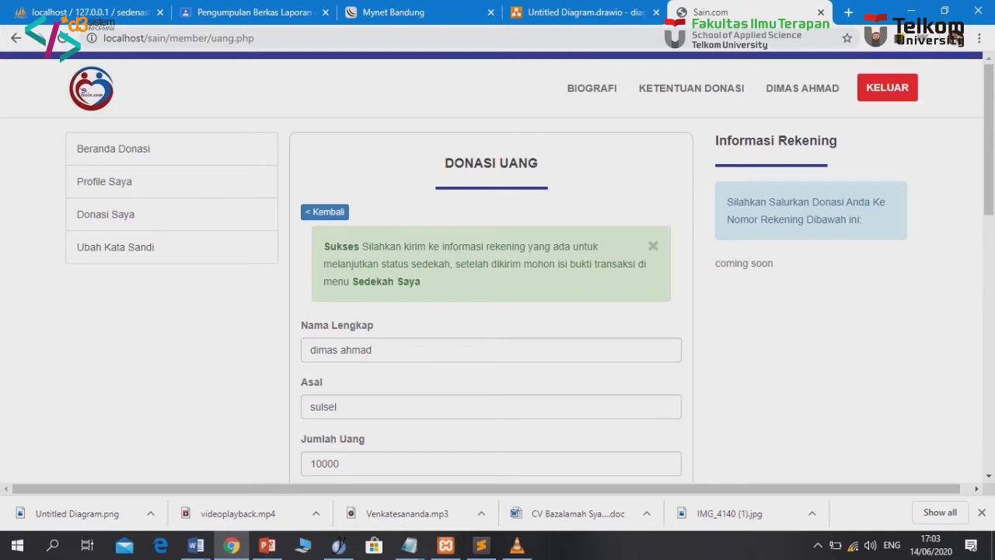
scroll(491, 280, "down", 1)
scroll(491, 280, "up", 1)
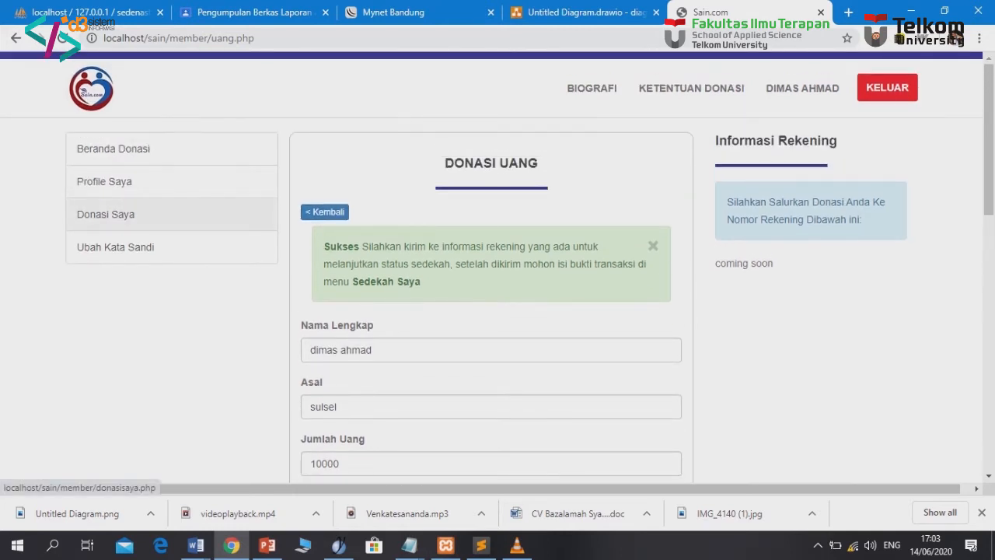
left_click(105, 213)
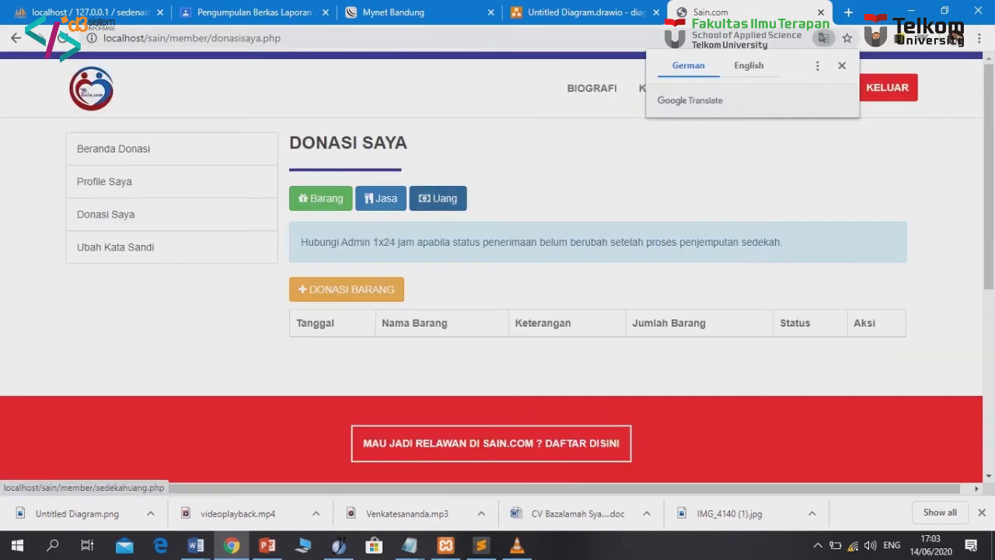
left_click(437, 198)
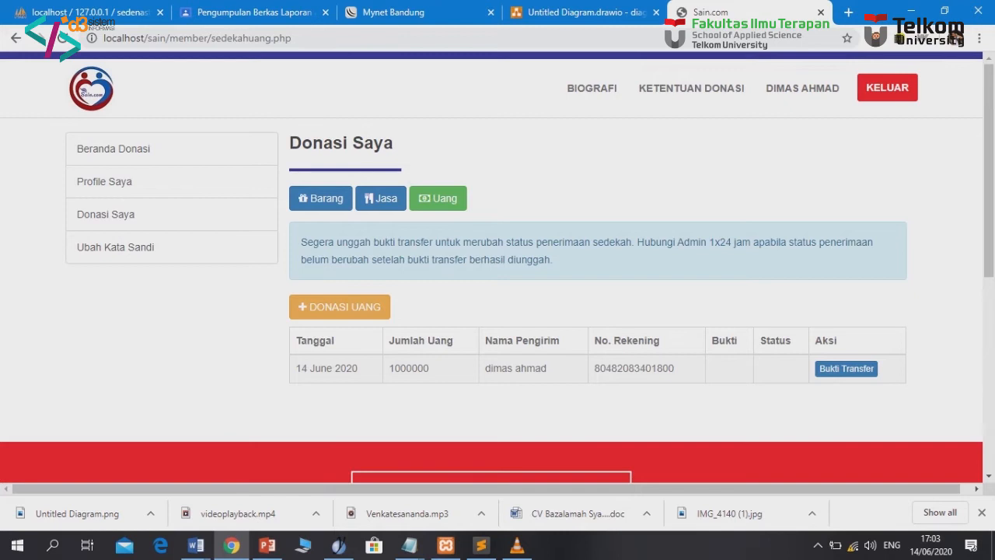
left_click(846, 369)
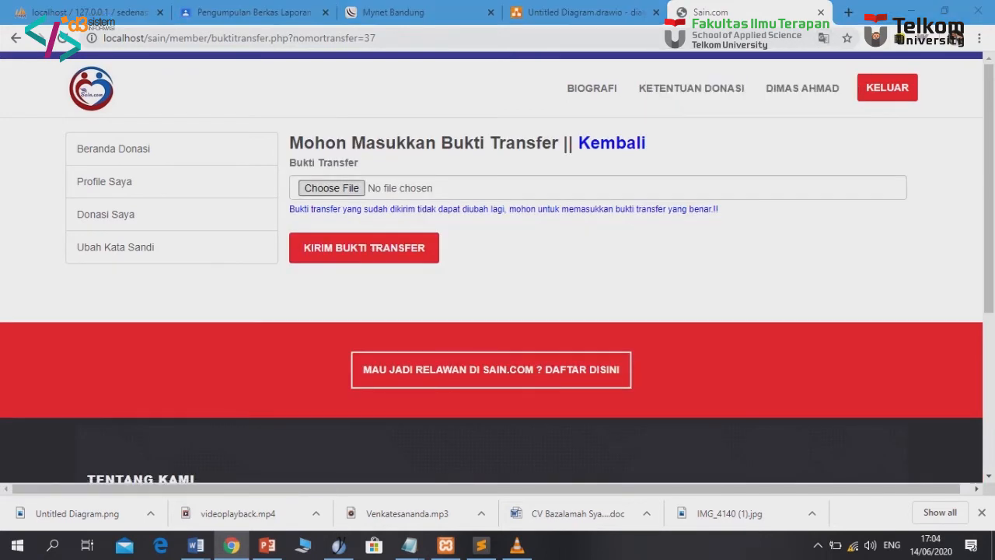
Attach image 3.PNG as proof and send it with KIRIM BUKTI TRANSFER
left_click(331, 187)
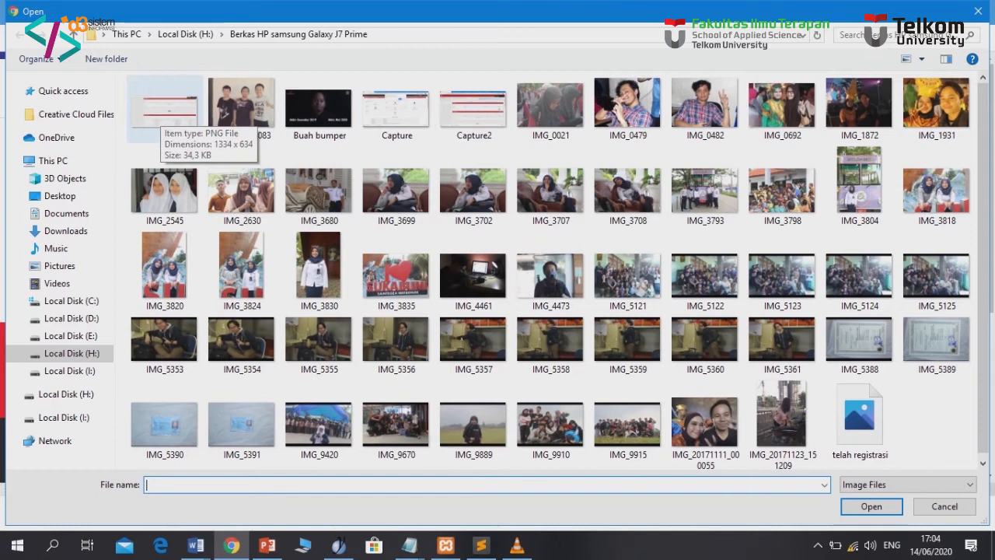
left_click(165, 133)
double_click(165, 132)
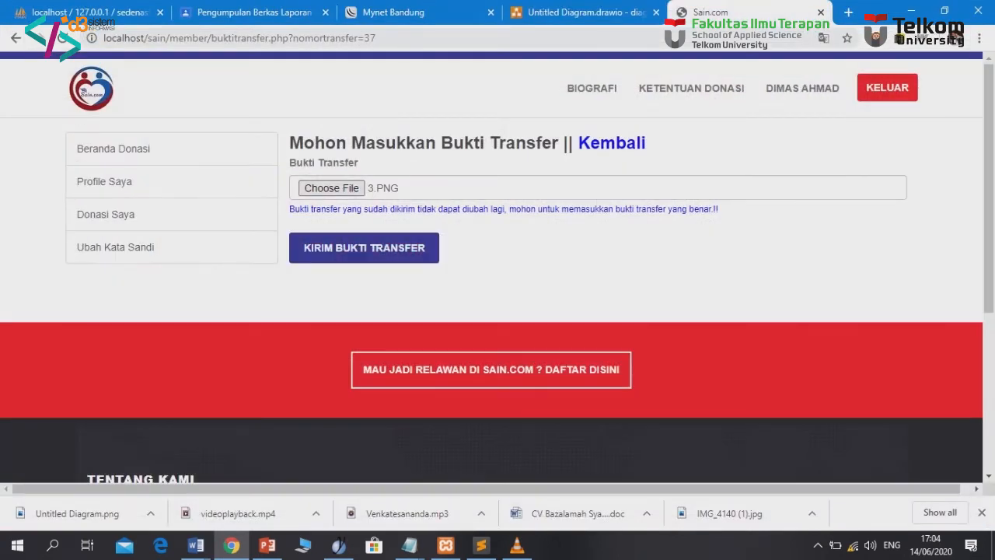
left_click(364, 248)
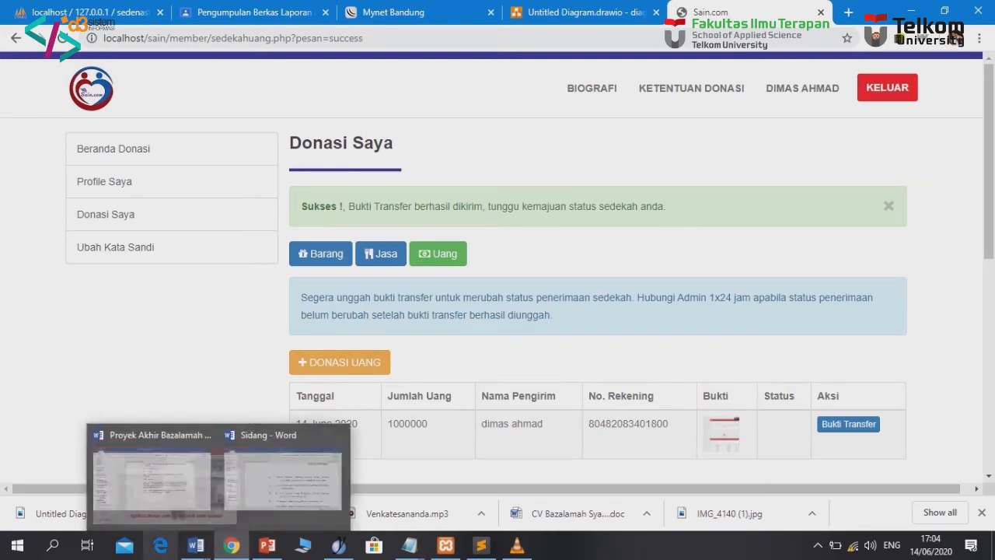
In Edge, load the admin login page at localhost/sain/admin
left_click(160, 545)
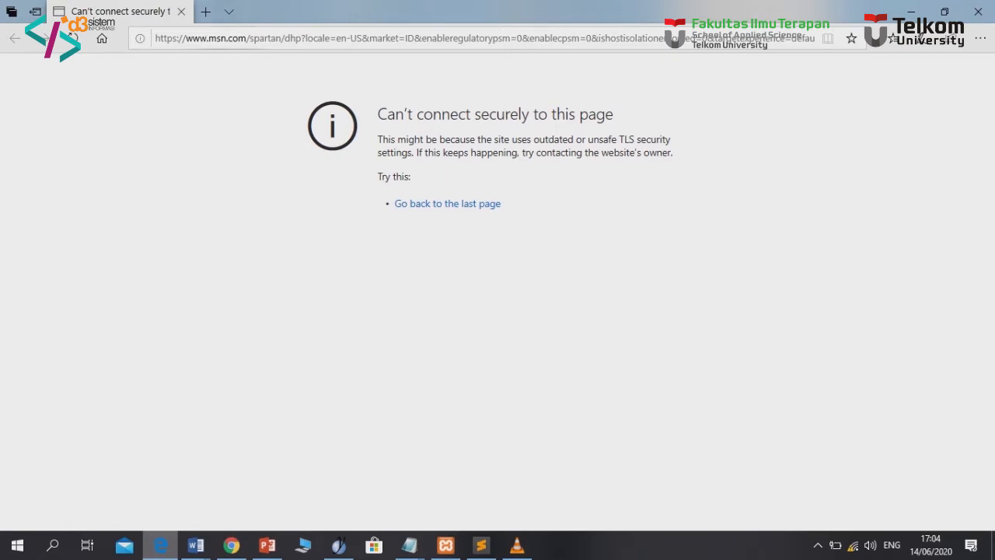
key("ctrl+l")
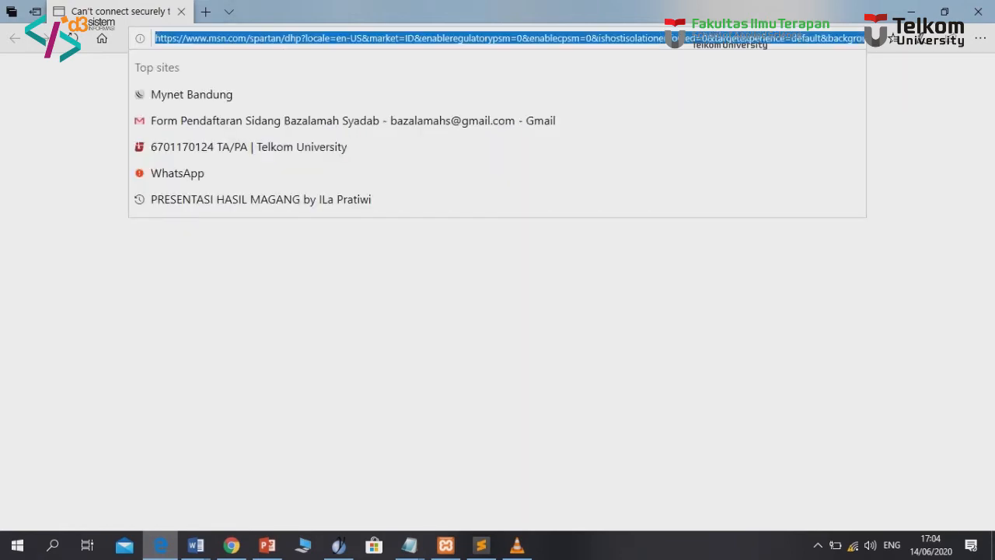
type("loca")
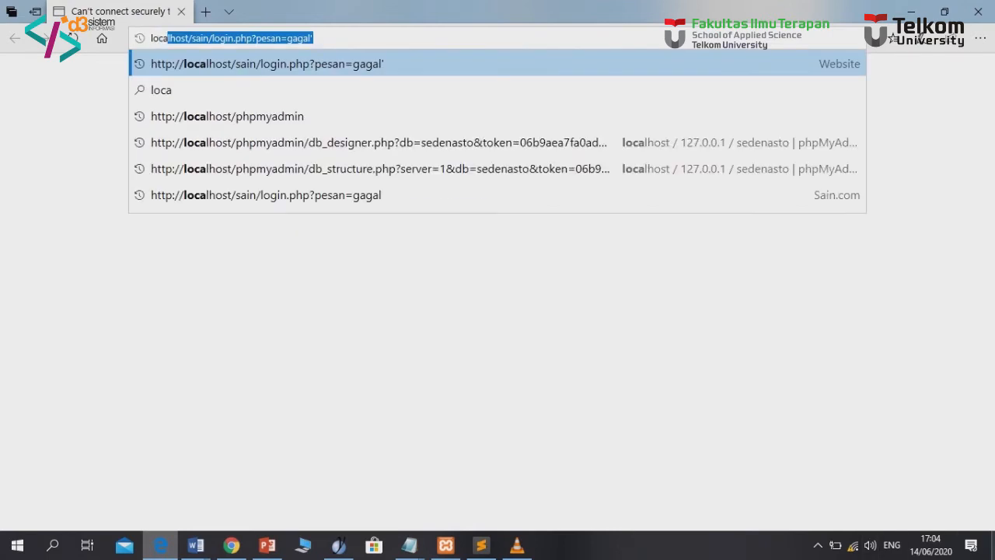
key("End")
key("BackSpace")
key("BackSpace")
key("BackSpace")
key("BackSpace")
key("BackSpace")
key("BackSpace")
key("BackSpace")
key("BackSpace")
key("BackSpace")
key("BackSpace")
key("BackSpace")
key("BackSpace")
key("BackSpace")
key("BackSpace")
key("BackSpace")
key("BackSpace")
key("BackSpace")
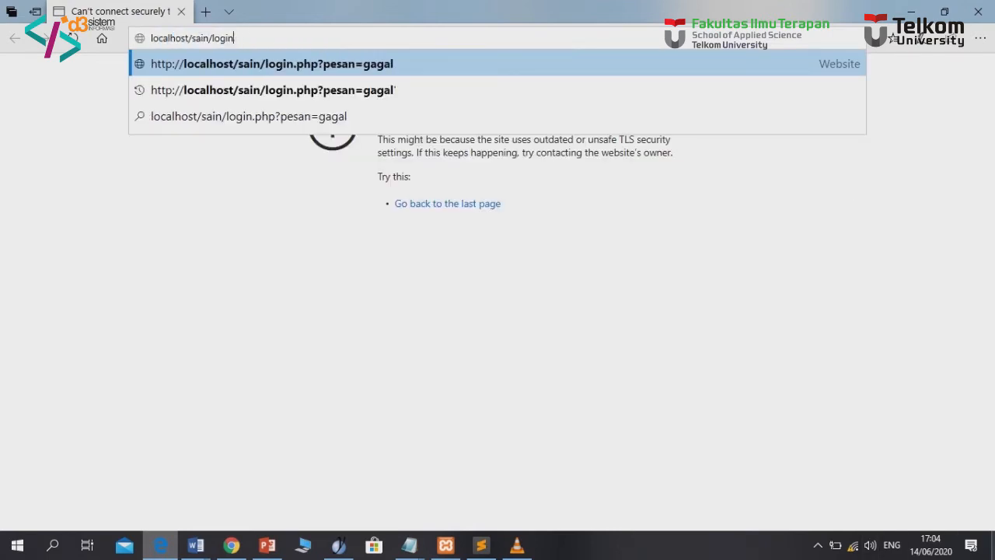
key("BackSpace")
key("BackSpace")
key("BackSpace")
key("BackSpace")
key("BackSpace")
type("admin")
key("Return")
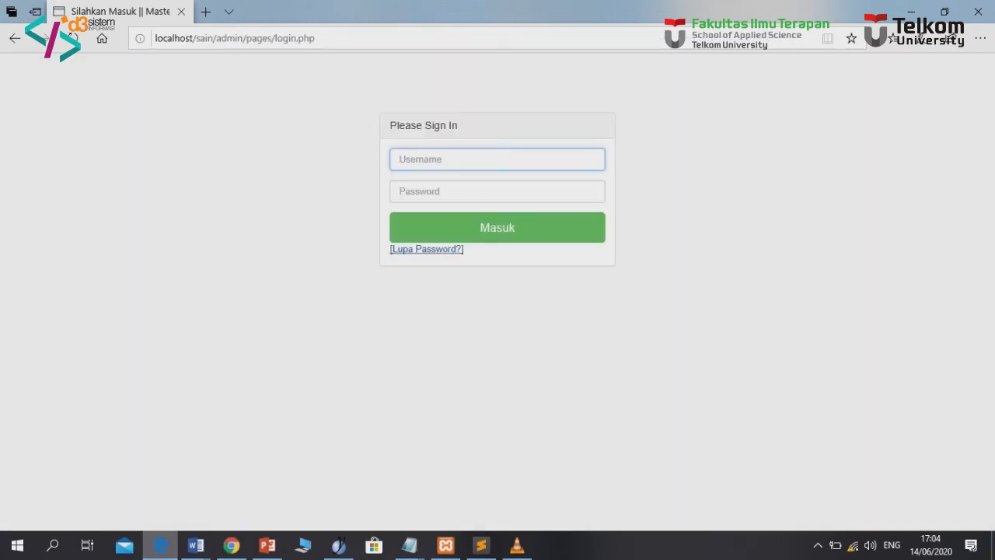
Sign in with the admin username and the account password
key("Tab")
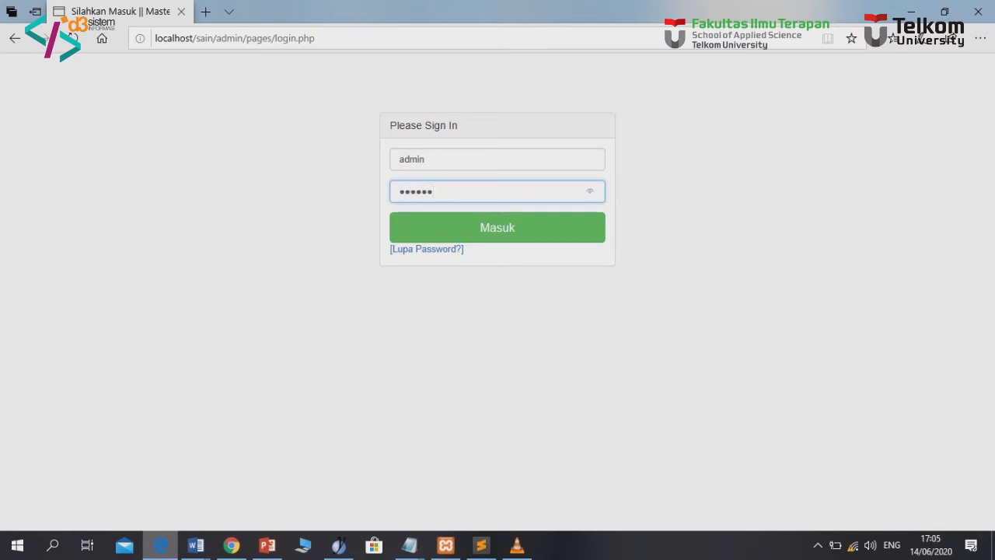
key("Return")
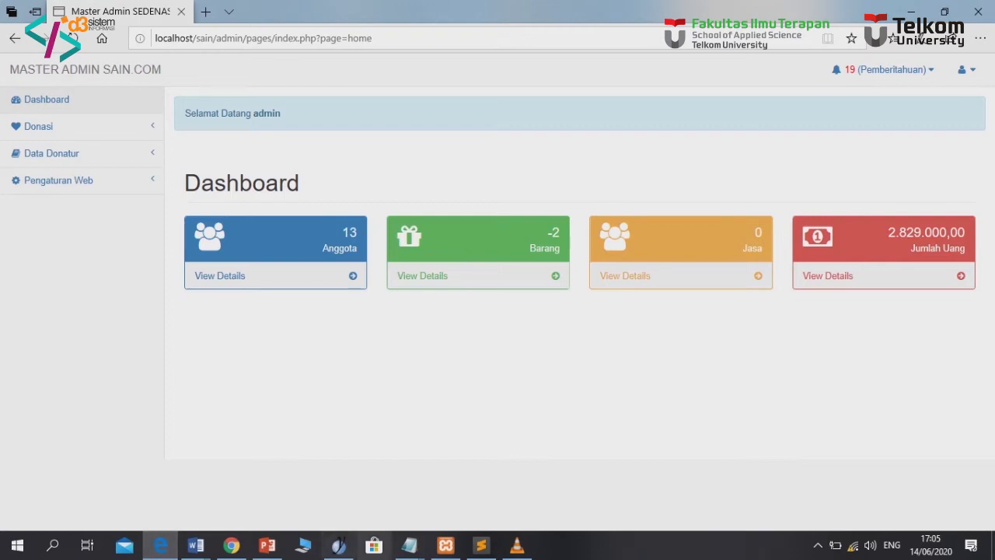
Glance at XAMPP, note the dashboard's 13 members and 2.829.000,00 total, then open Donasi > Uang
left_click(445, 545)
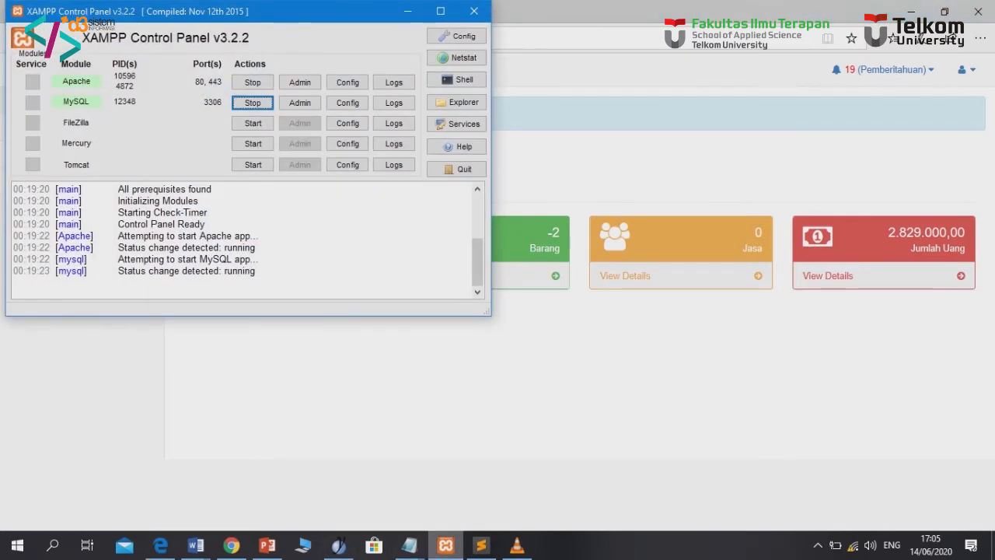
left_click(406, 11)
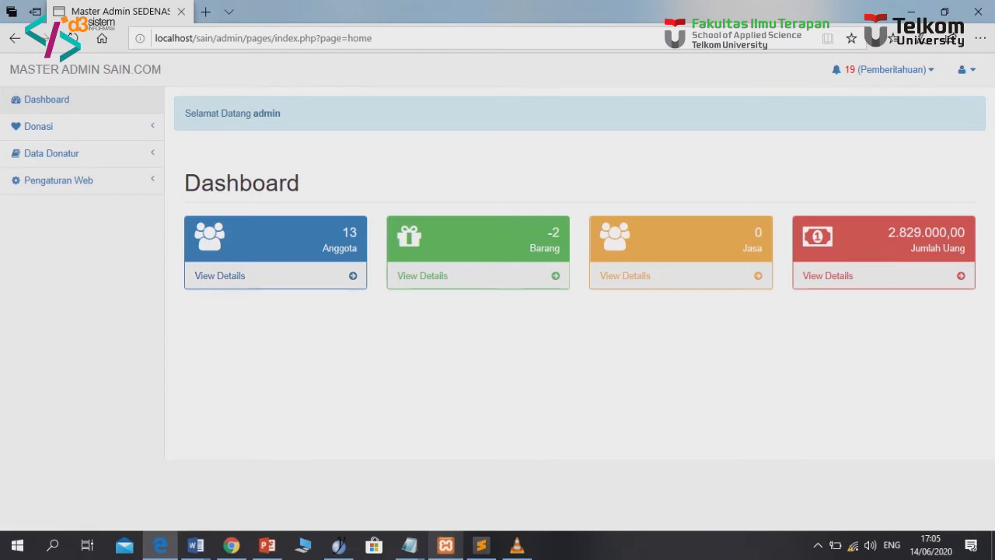
double_click(349, 232)
left_click_drag(887, 233, 965, 232)
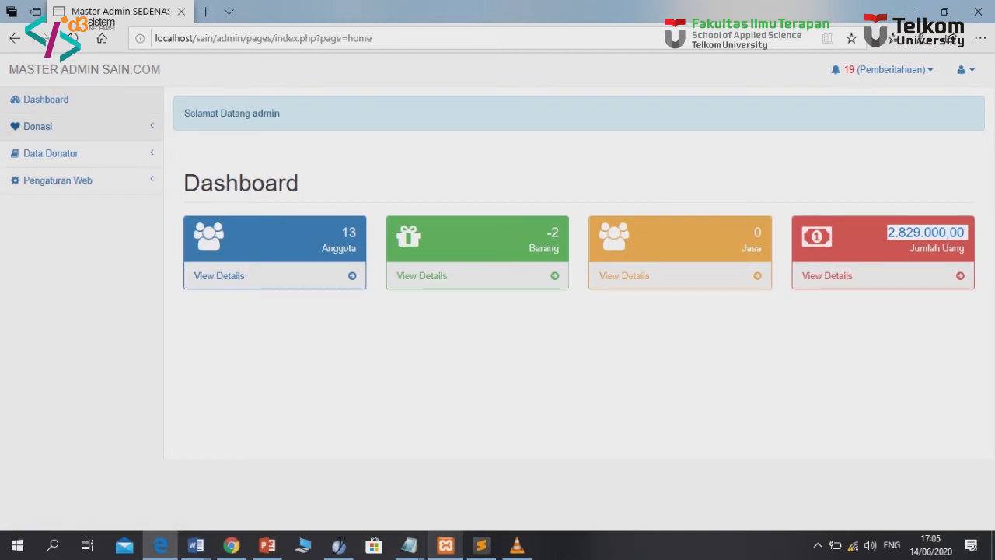
left_click(37, 126)
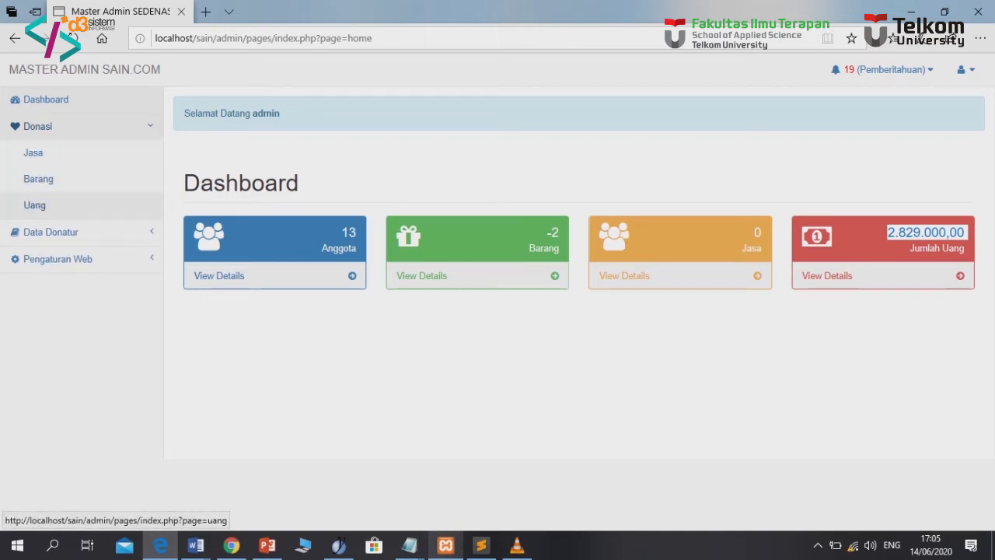
left_click(34, 204)
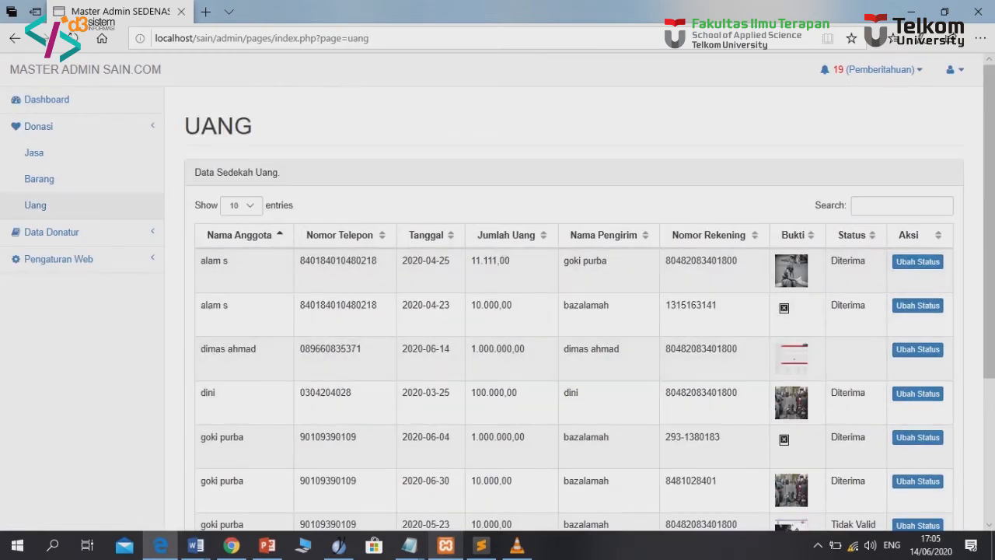
Set the 2020-06-14 money donation's status to Diterima and save it
left_click_drag(200, 348, 810, 356)
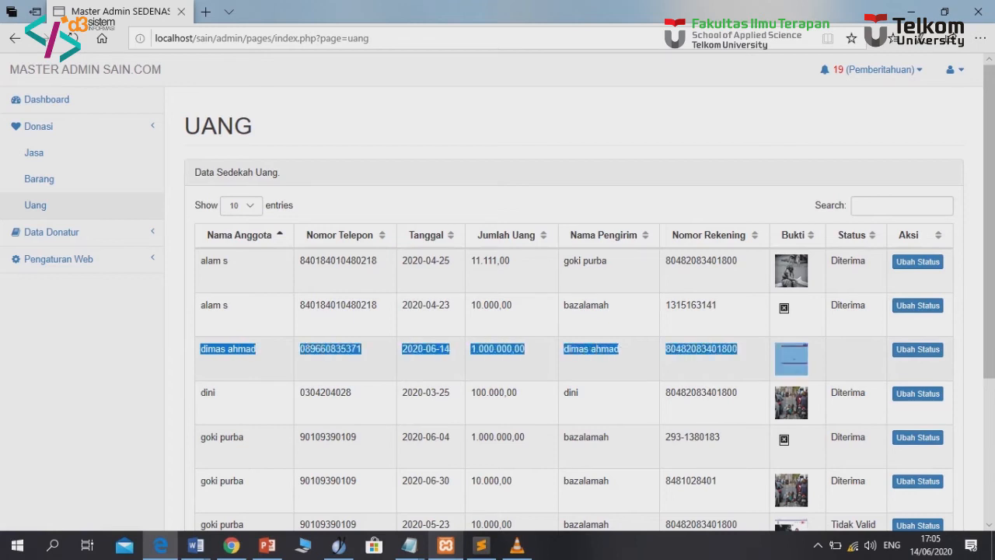
left_click(810, 356)
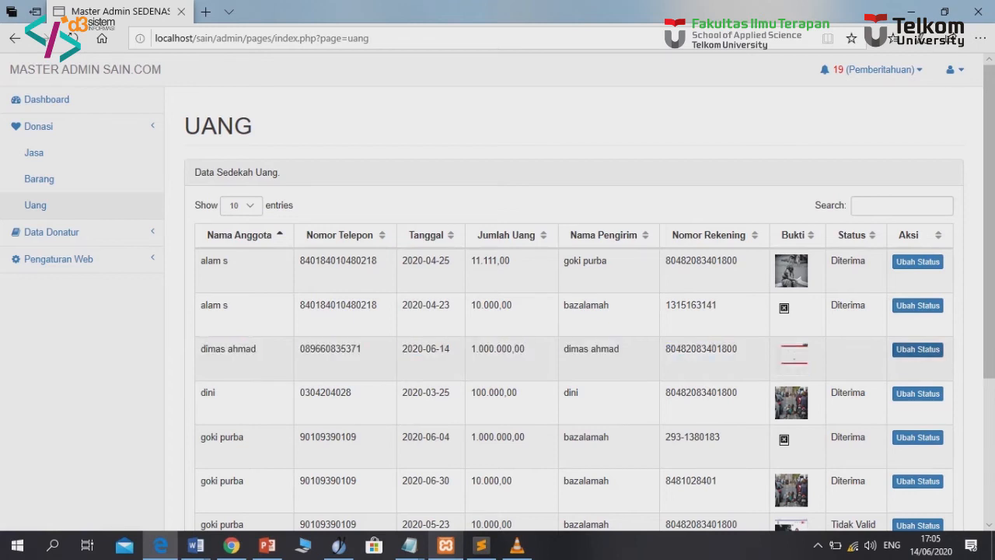
left_click(918, 350)
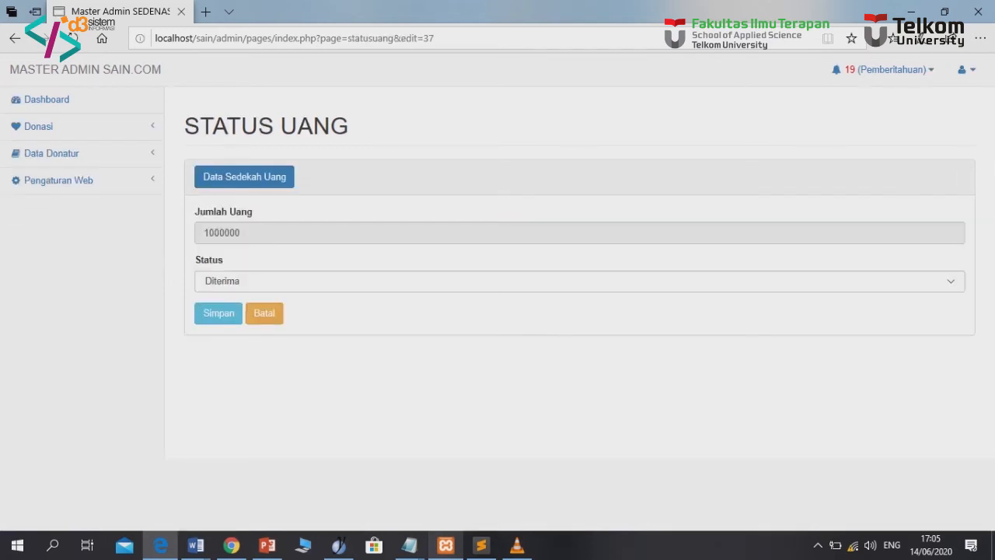
left_click(234, 281)
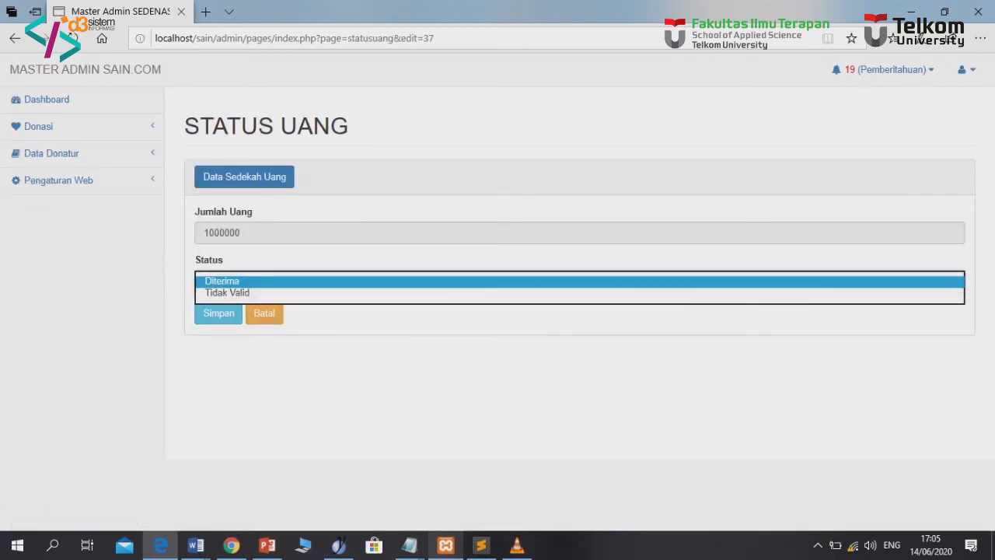
left_click(233, 292)
left_click(218, 312)
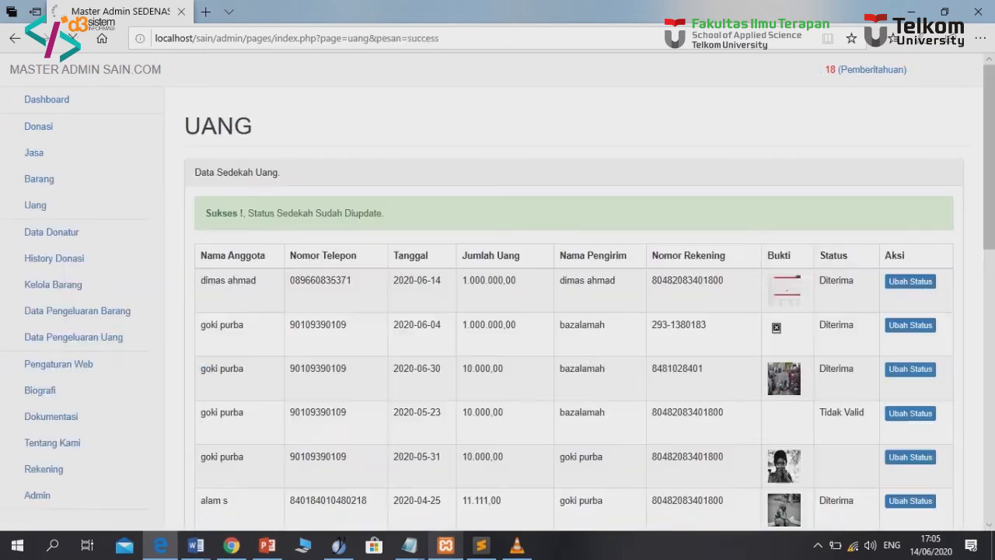
Return to the dashboard and confirm Jumlah Uang now reads 3.829.000,00
left_click(46, 100)
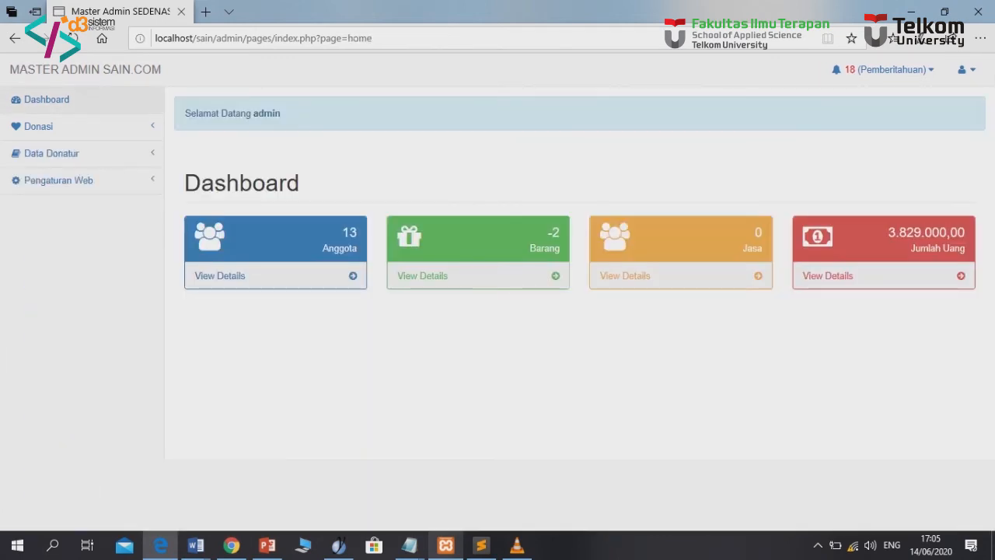
triple_click(928, 232)
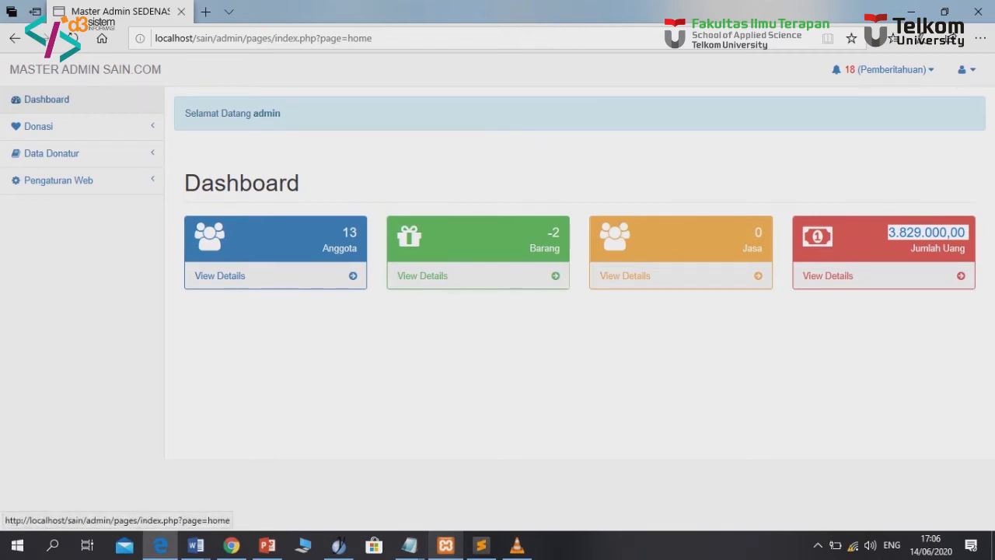
left_click(38, 126)
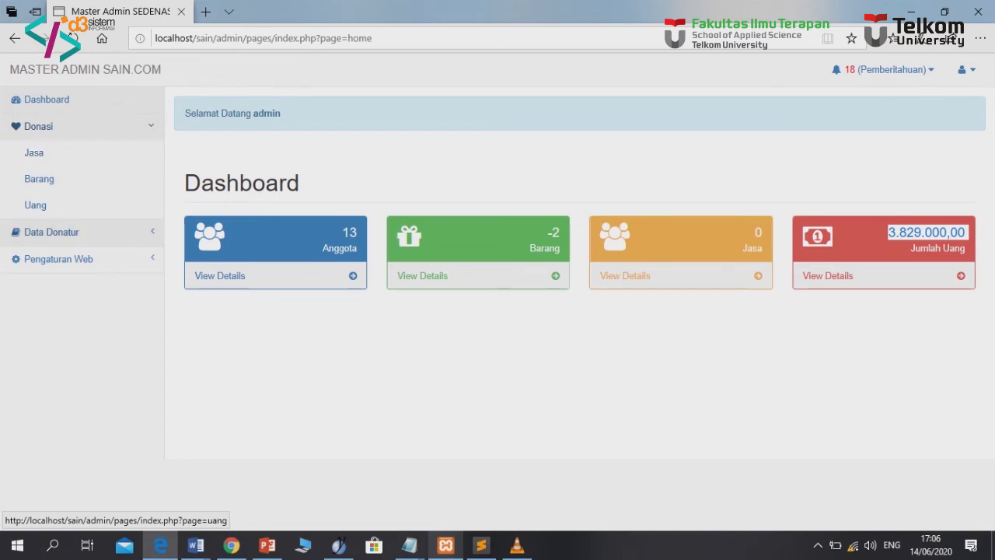
Open Data Donatur > History Donasi and view the fourth donor's donation history
left_click(51, 232)
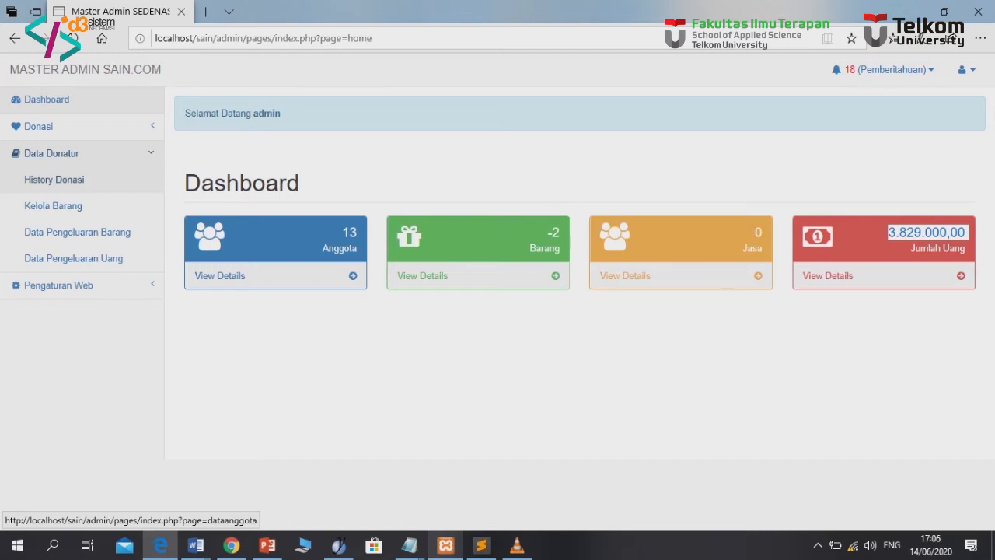
left_click(53, 180)
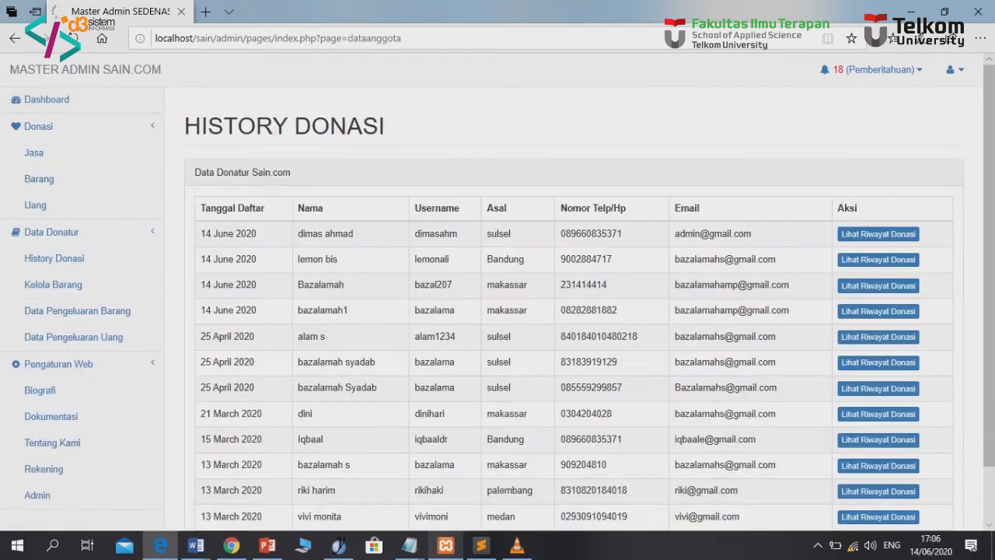
scroll(497, 298, "down", 2)
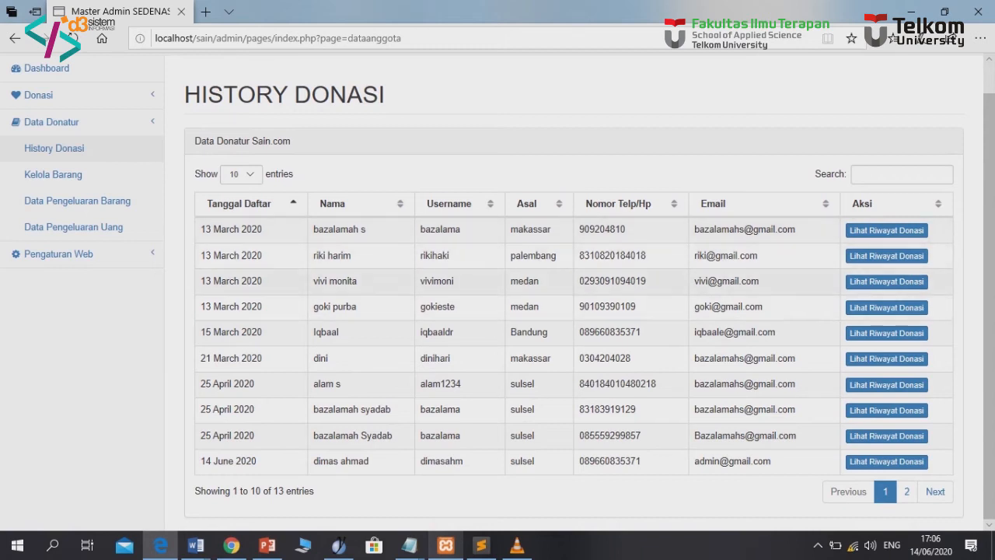
left_click_drag(318, 306, 357, 306)
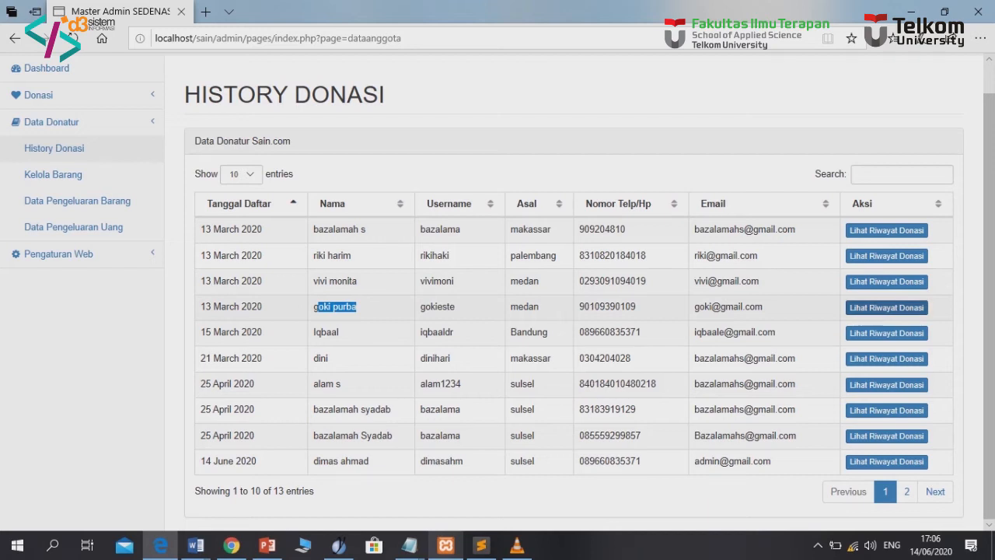
left_click(887, 307)
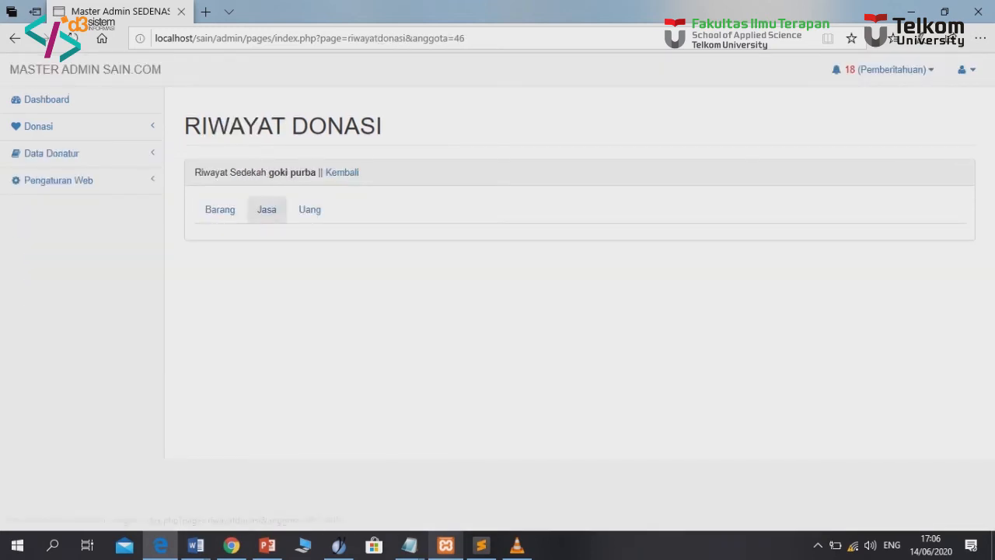
Review the donor's Barang and Jasa donations, including the guru seni pickup entry
left_click(220, 209)
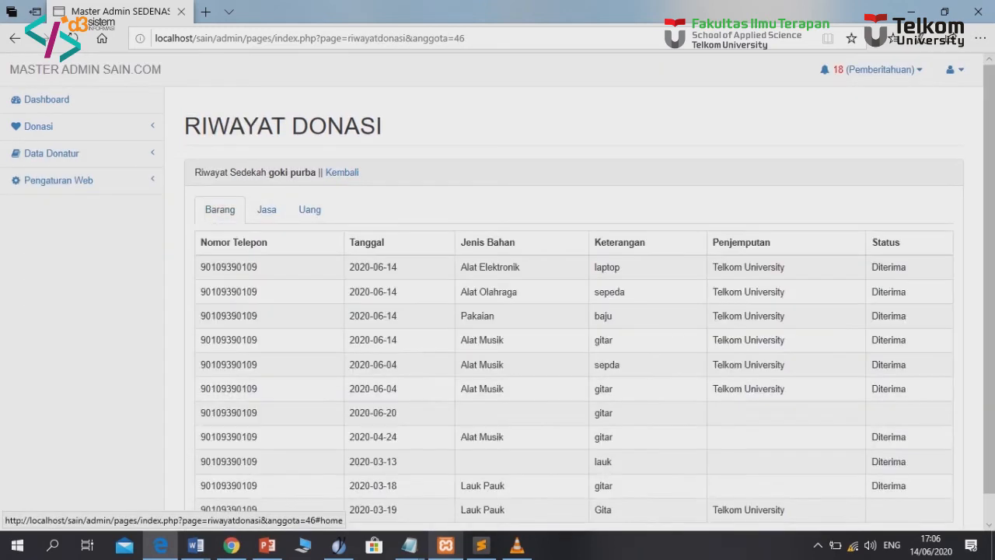
scroll(575, 311, "down", 1)
scroll(575, 295, "up", 1)
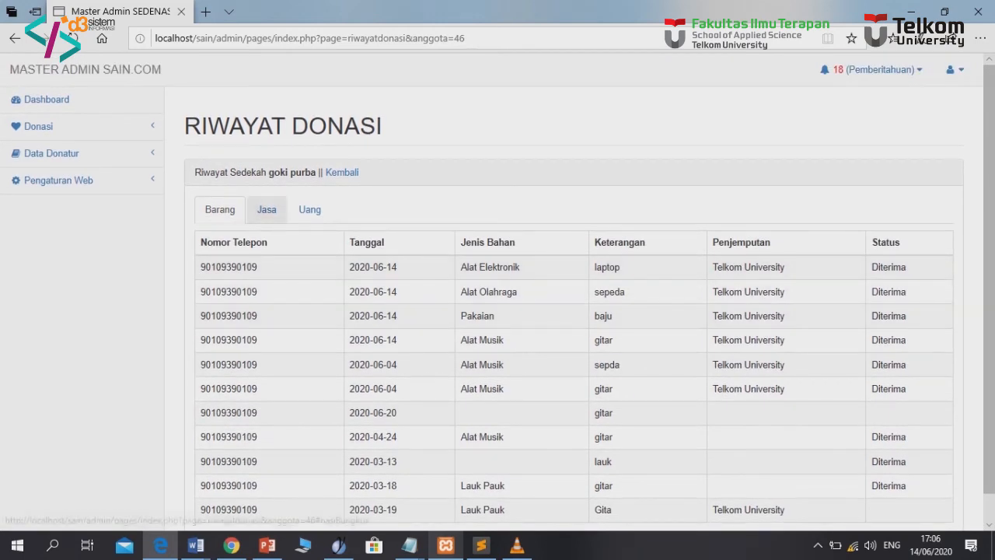
left_click(267, 210)
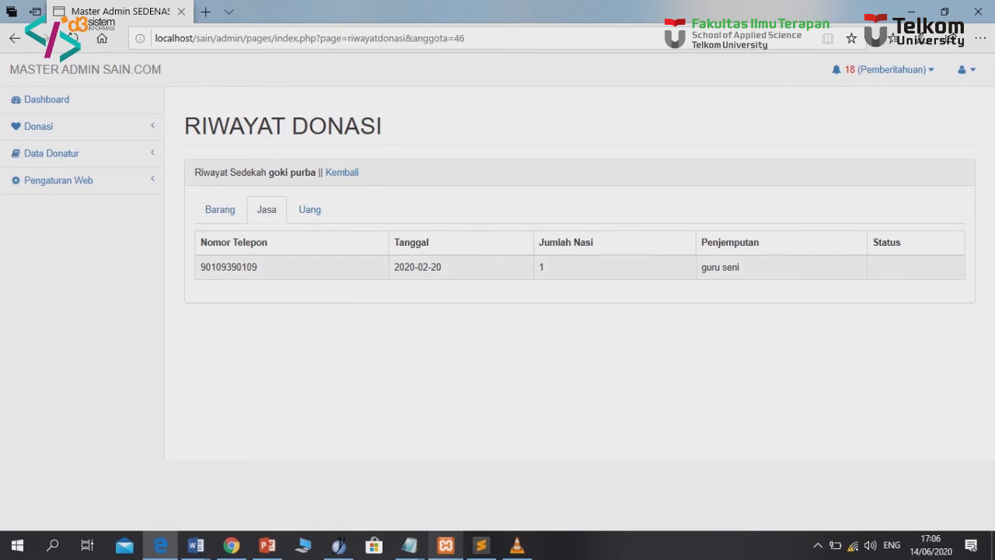
left_click_drag(701, 267, 741, 267)
Review the donor's Uang donations, then go to Data Pengeluaran Uang
left_click(309, 210)
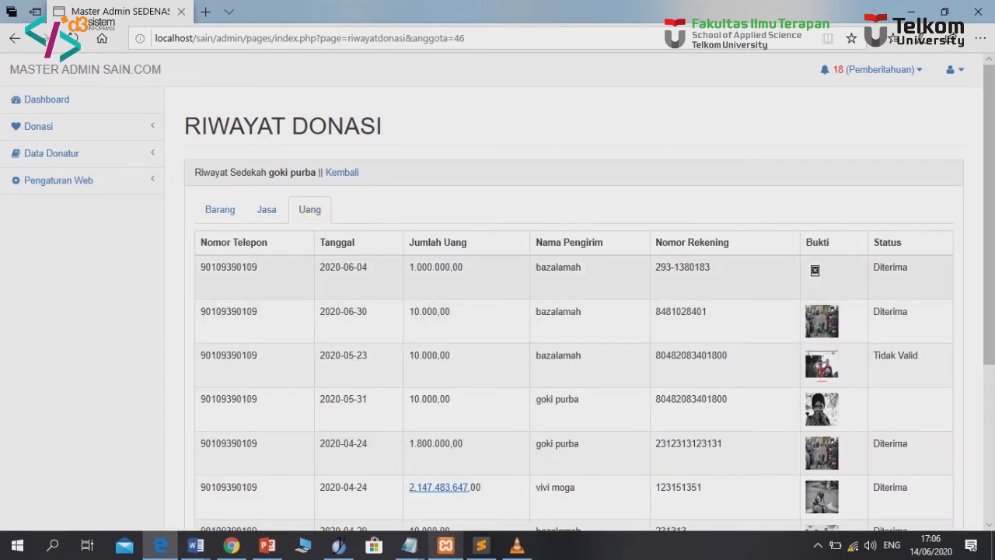
left_click_drag(209, 267, 747, 445)
scroll(575, 349, "down", 1)
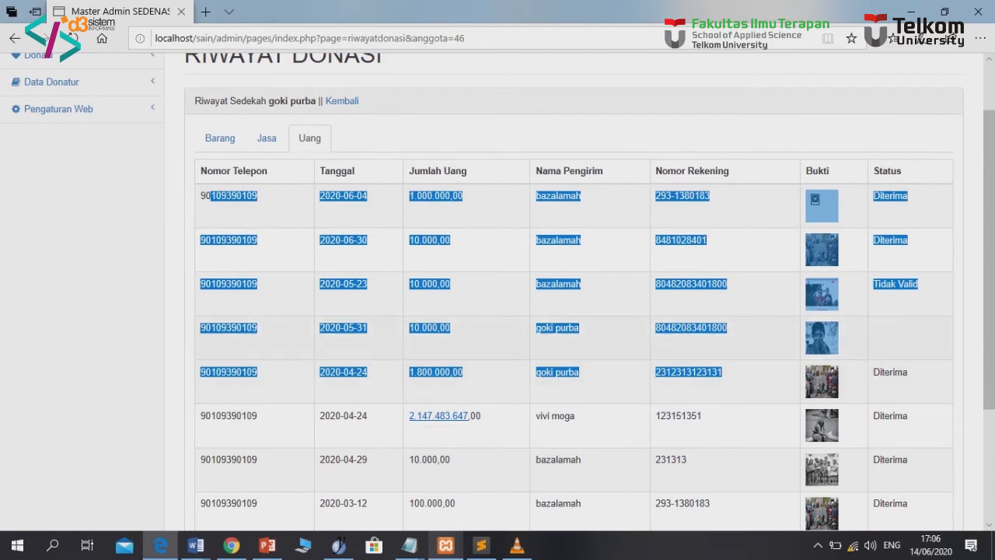
scroll(576, 350, "up", 1)
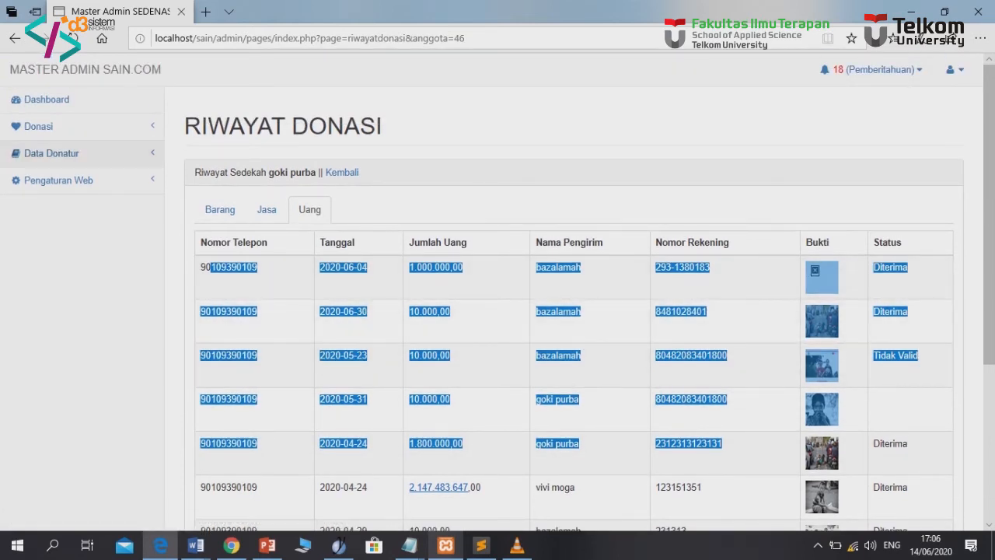
left_click(51, 153)
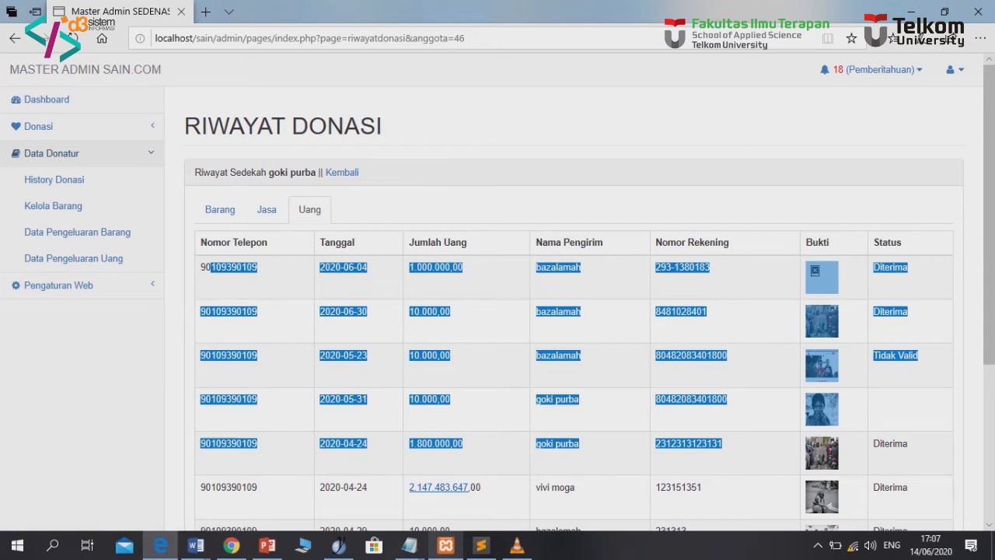
left_click(73, 258)
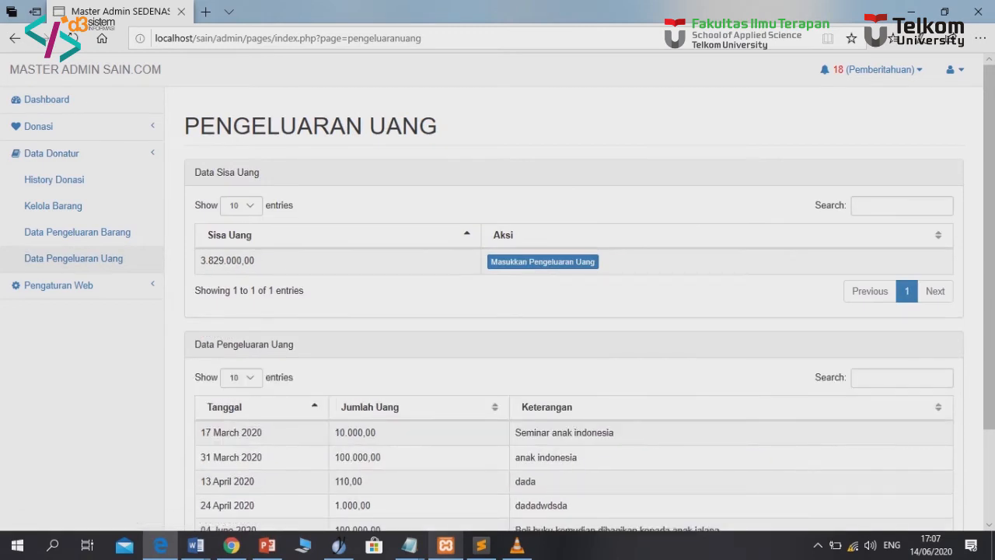
Note the 3.829.000,00 balance and start a new expenditure dated 14/06/2020
double_click(252, 260)
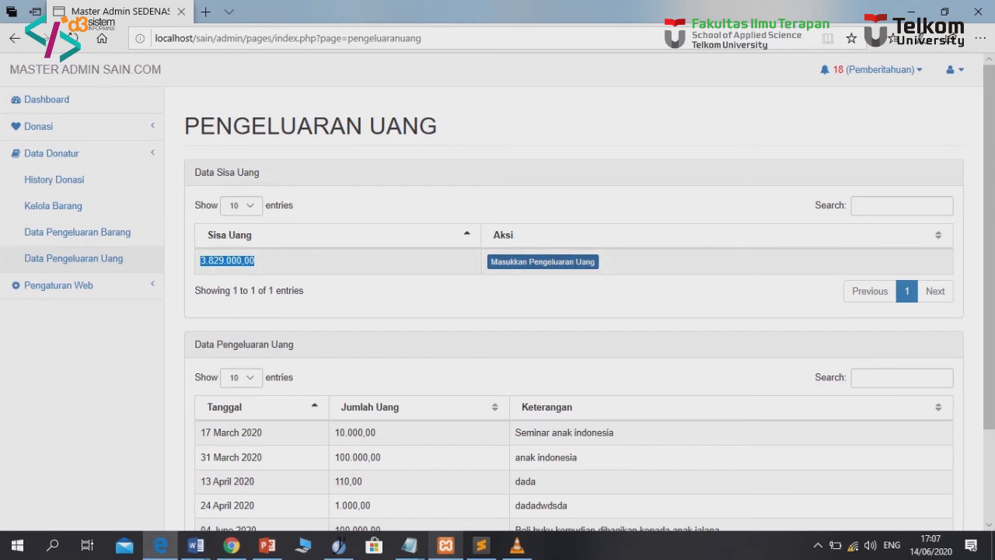
left_click(542, 262)
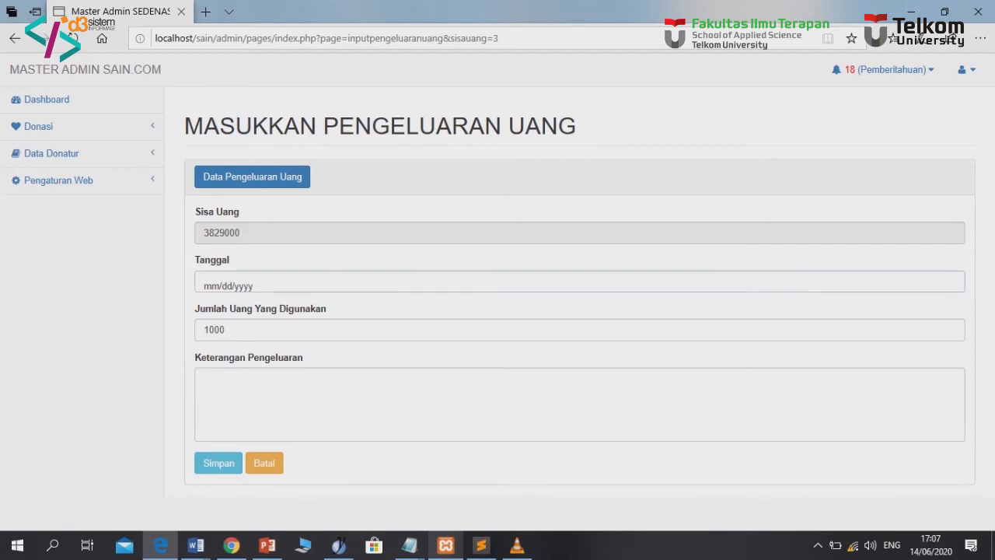
left_click(365, 282)
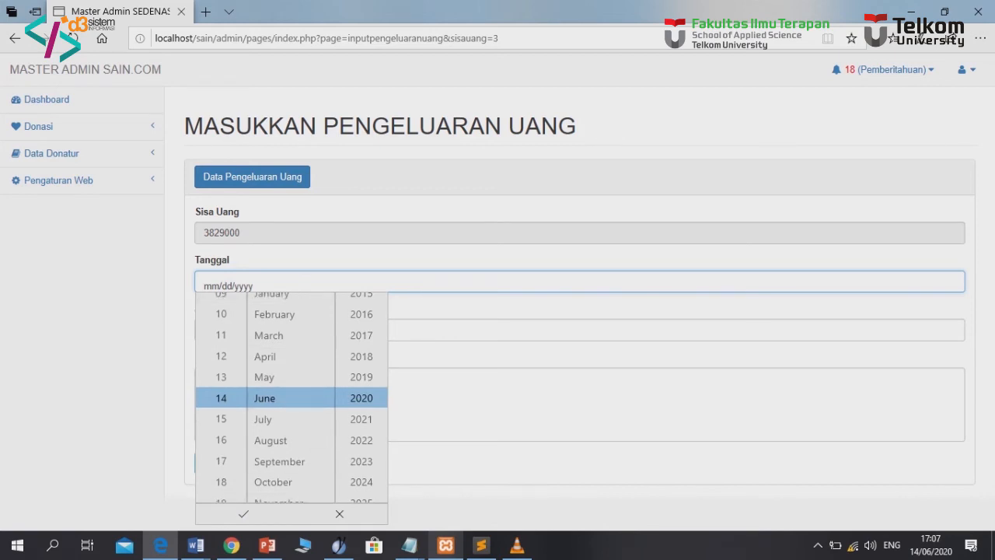
left_click(243, 514)
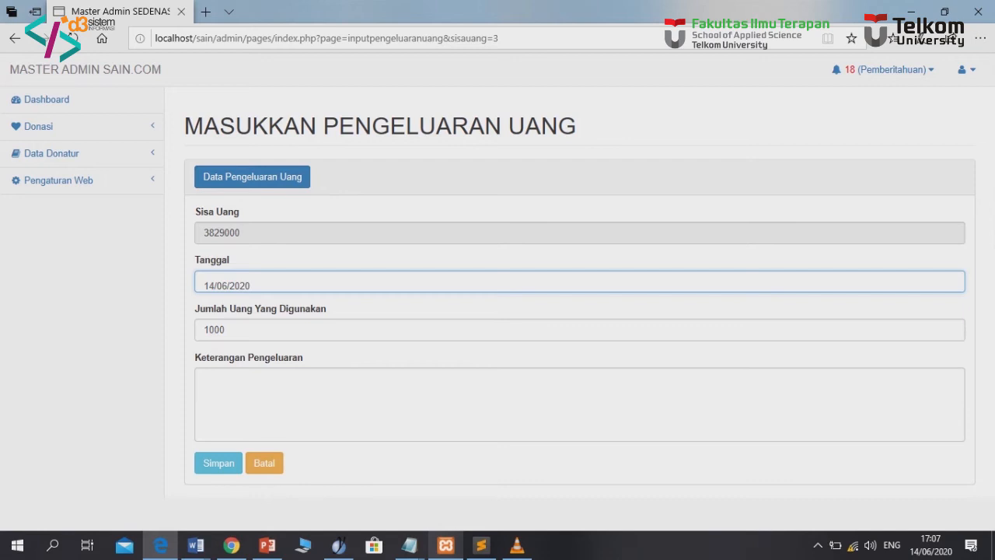
key("shift+Tab")
Enter amount 100000 with description 'Beli buku untuk anak jalanan' and save the expense
left_click(225, 329)
type("0")
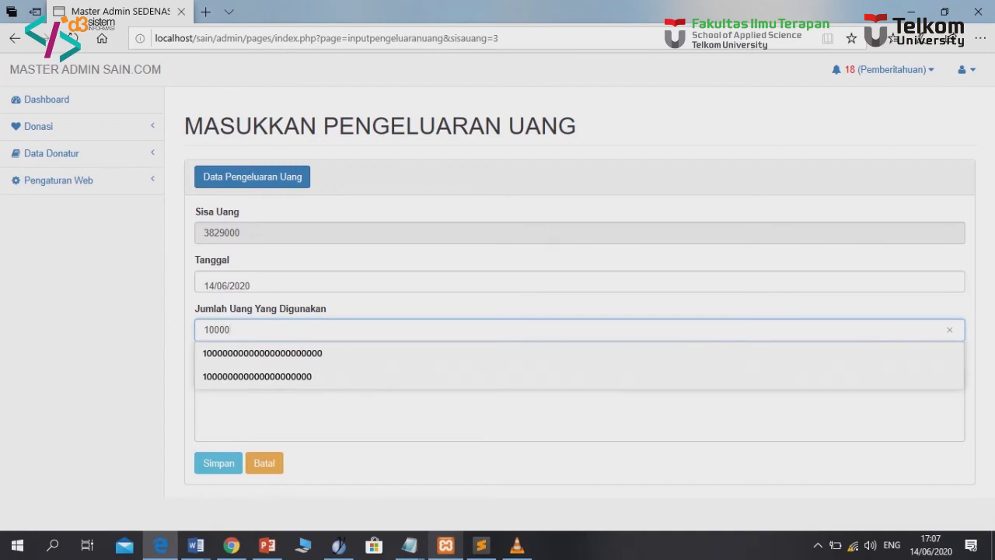
left_click(215, 330)
type("0")
key("shift+Left")
key("shift+Left")
key("shift+Left")
key("shift+Left")
key("shift+Right")
key("Escape")
key("Tab")
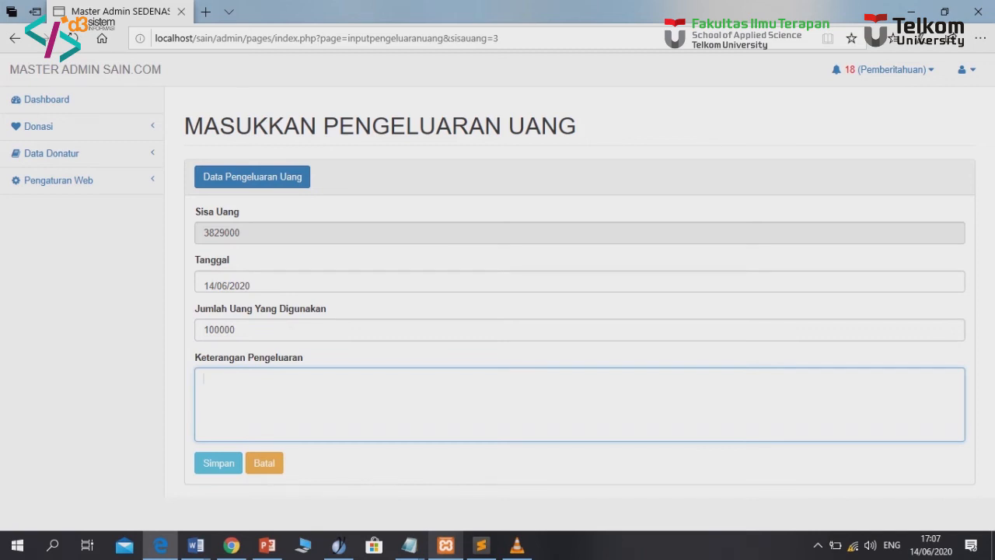
type("Beli buku untuk anak jalanan")
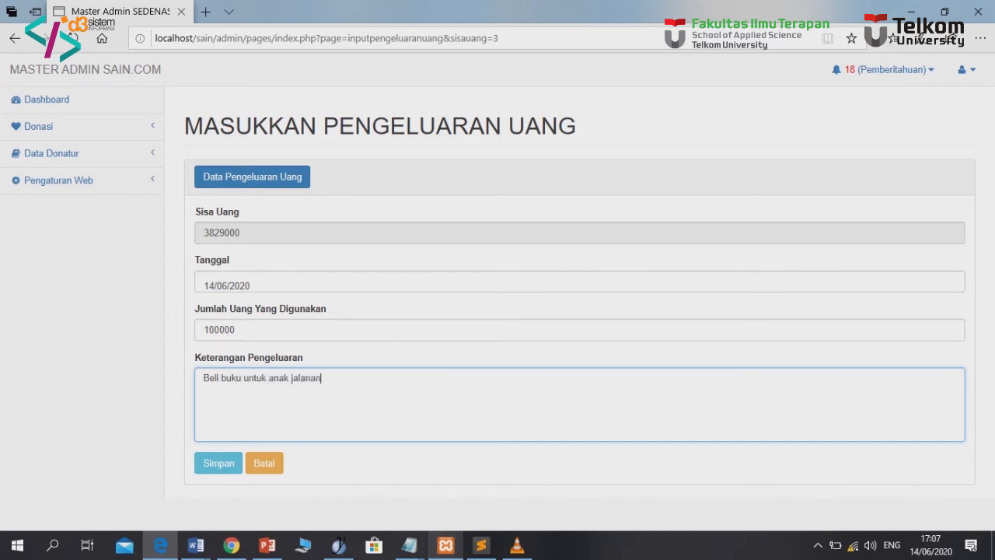
left_click(219, 463)
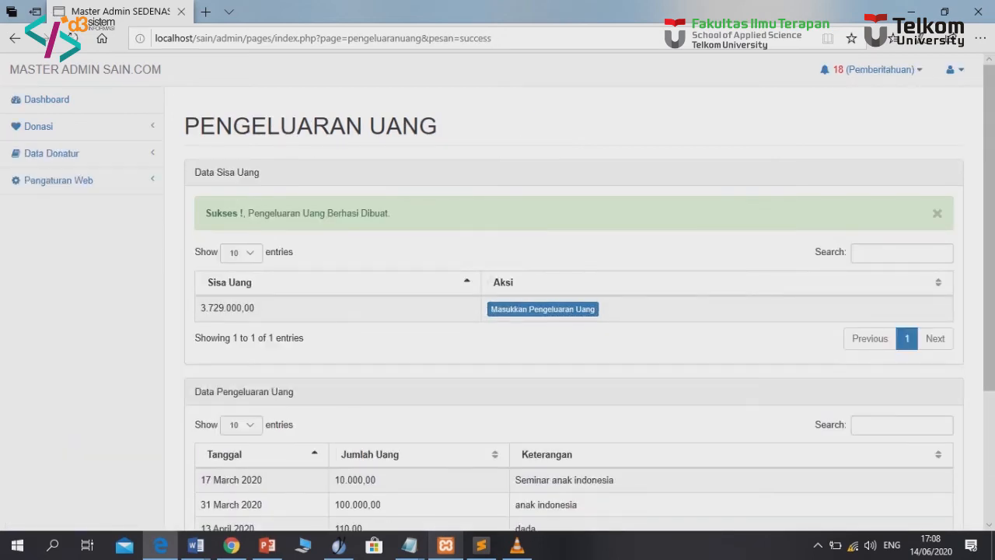
Find the 14 June 2020 100.000,00 expense in the list via the Tanggal sort, then expand Pengaturan Web
left_click_drag(201, 308, 255, 308)
scroll(255, 308, "down", 1)
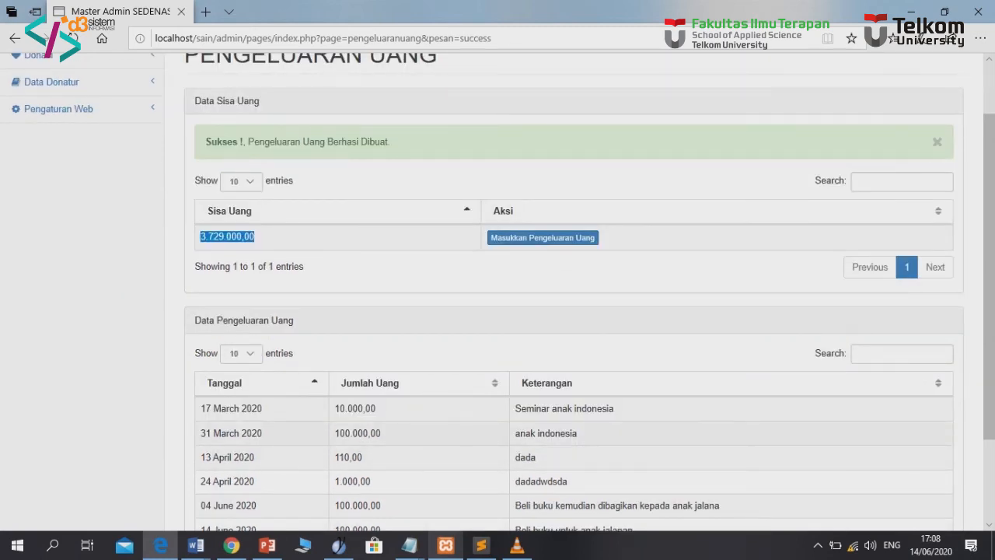
scroll(574, 292, "down", 2)
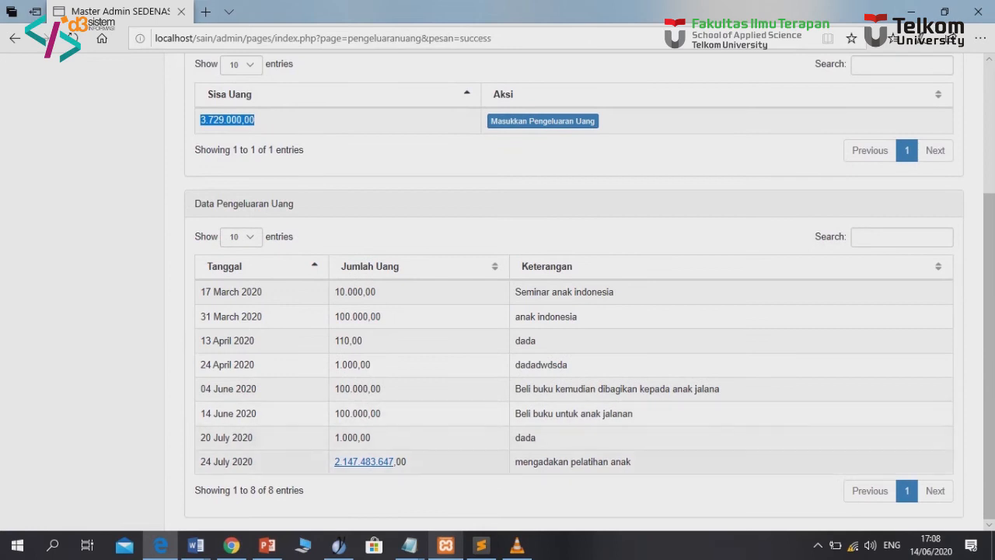
left_click_drag(200, 412, 253, 413)
left_click(224, 265)
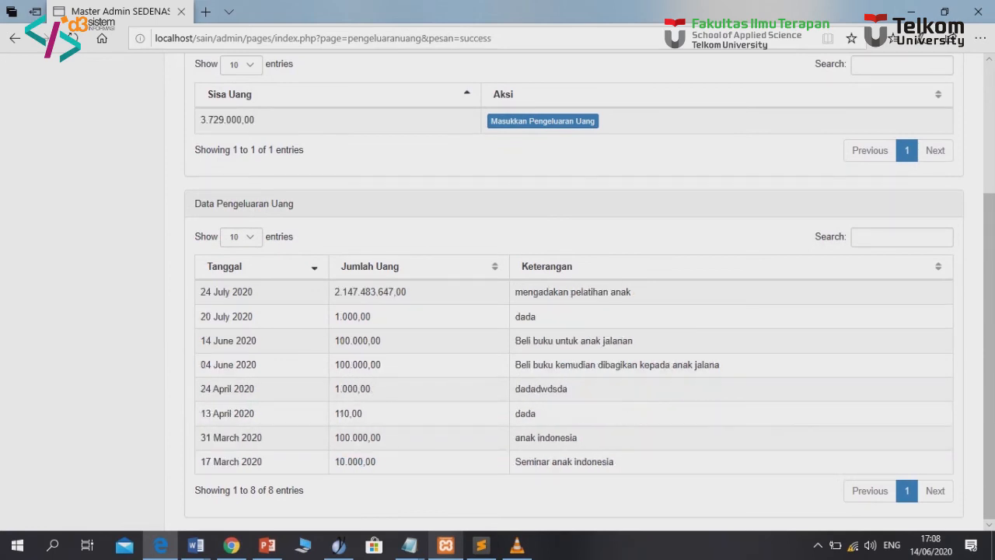
left_click(268, 266)
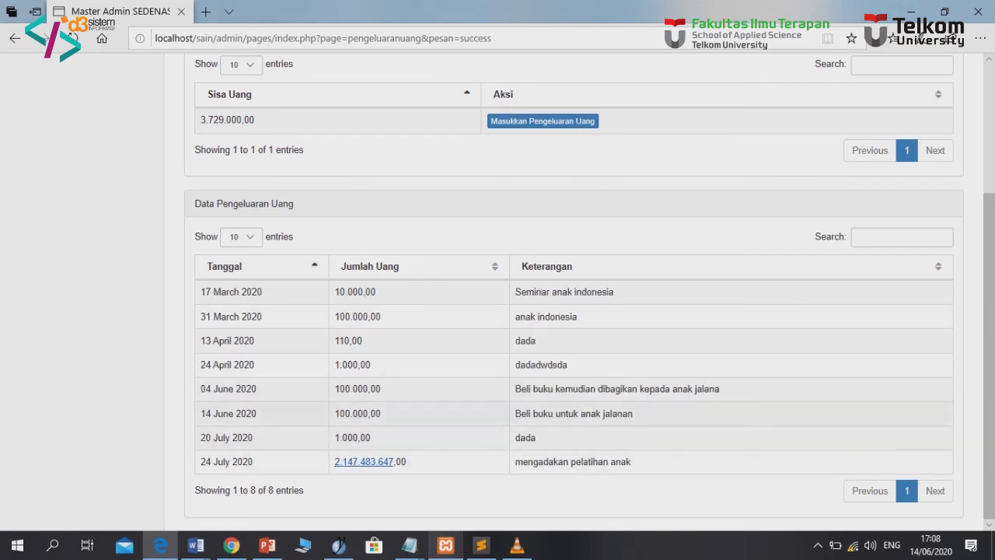
left_click_drag(200, 414, 634, 414)
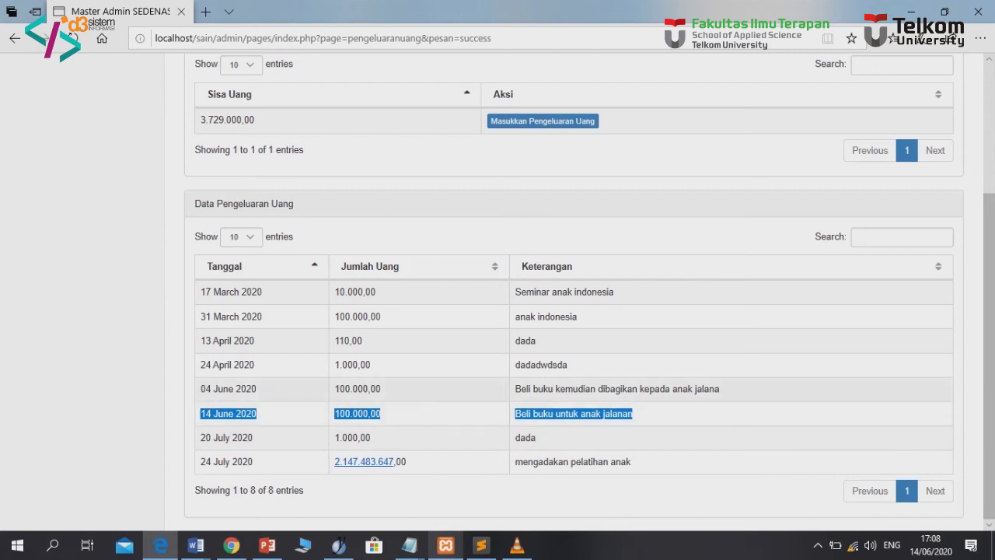
scroll(497, 293, "up", 3)
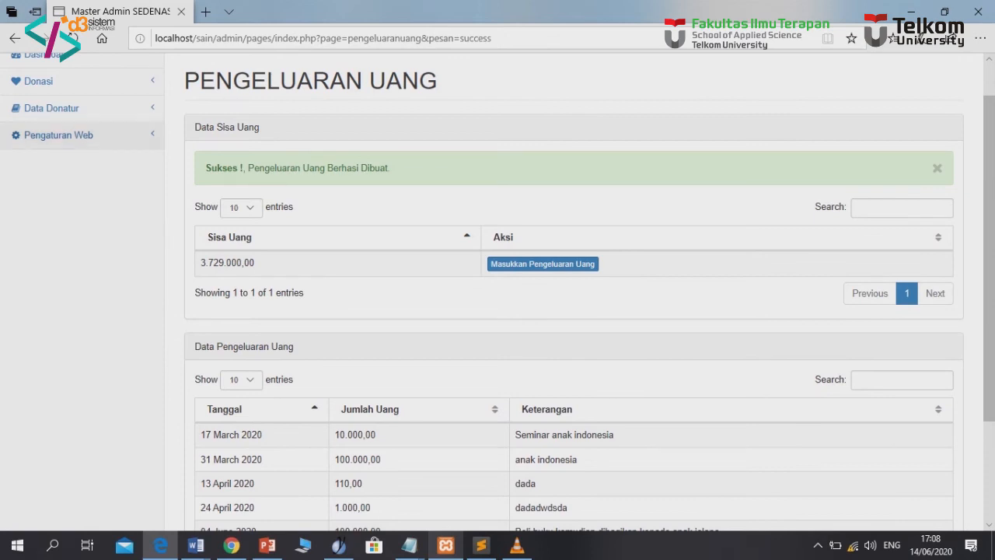
left_click(52, 108)
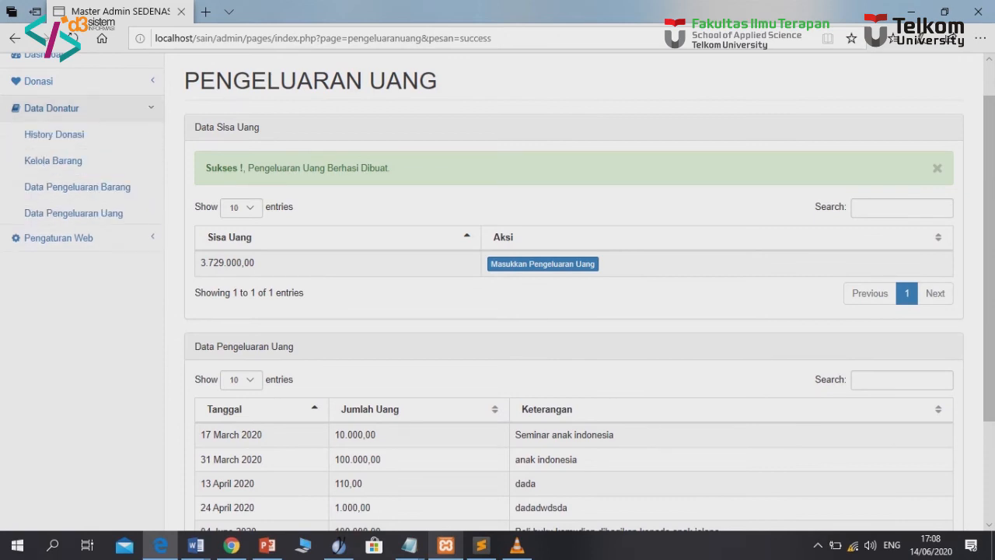
left_click(59, 240)
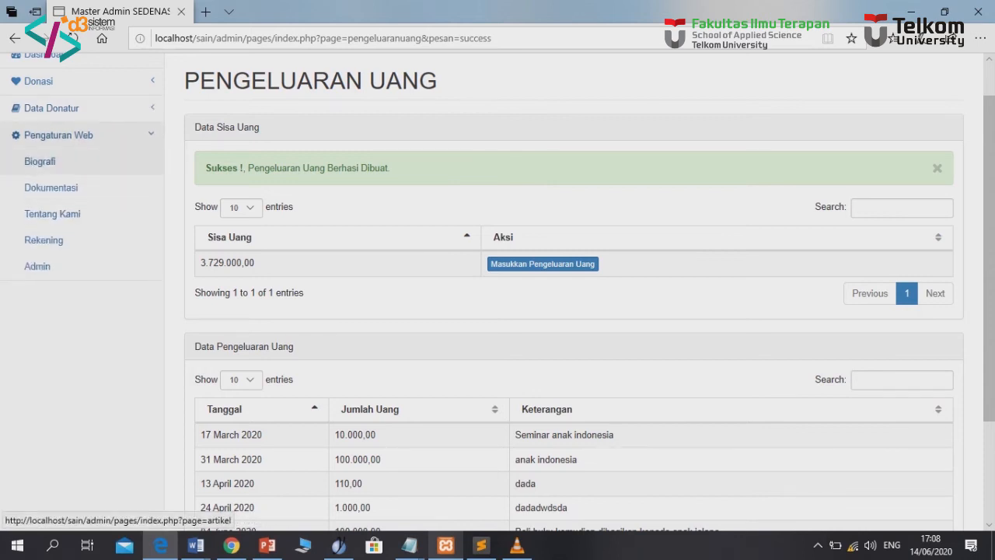
In the biography editor, enter title 'Zarah pemulung yang baik' and the two-line story
left_click(40, 161)
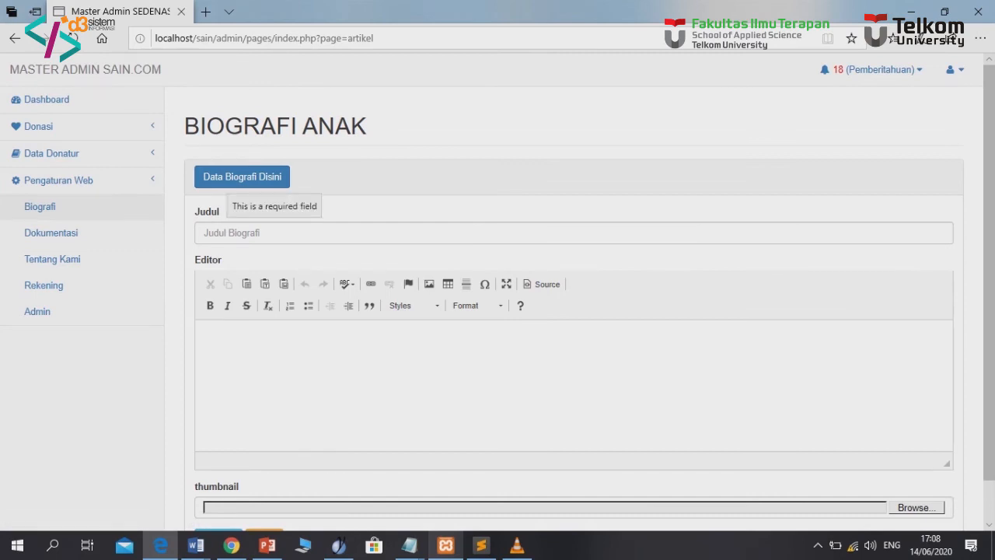
left_click(233, 232)
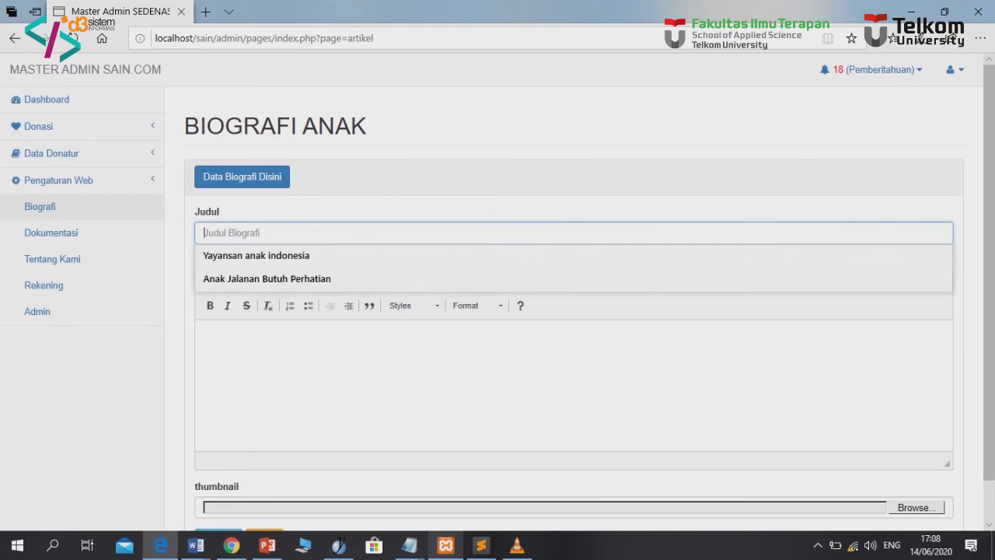
key("Down")
key("Down")
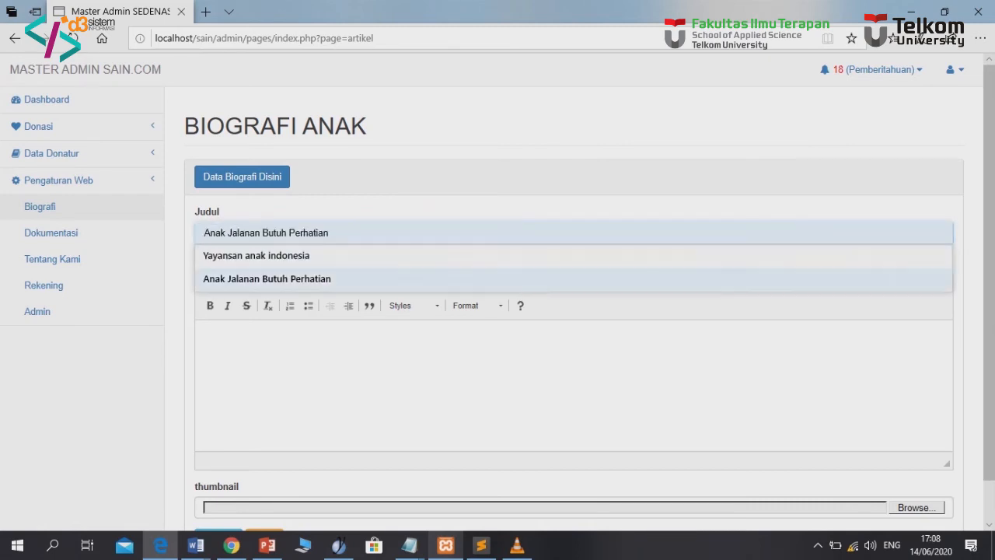
key("Down")
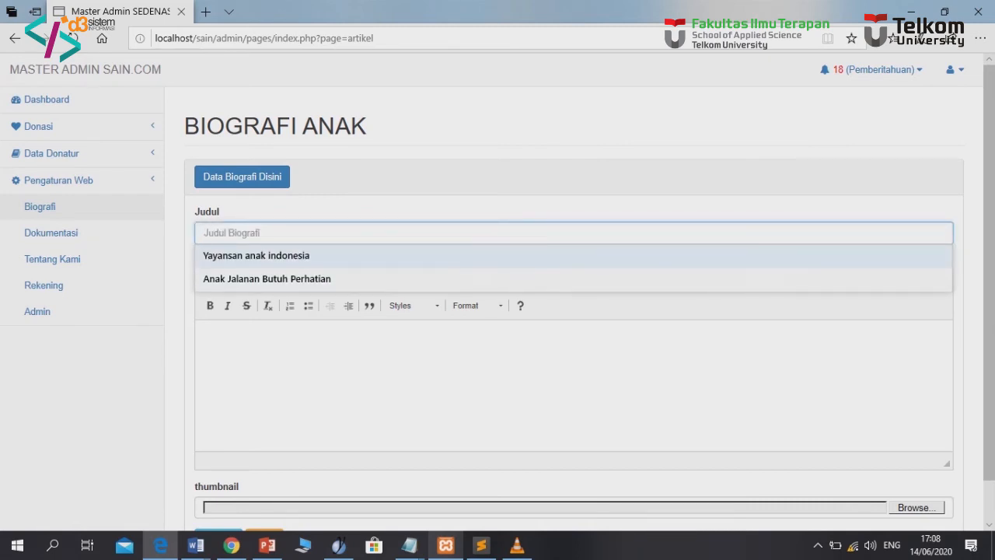
type("Zarah pemulung yang baik")
left_click(207, 336)
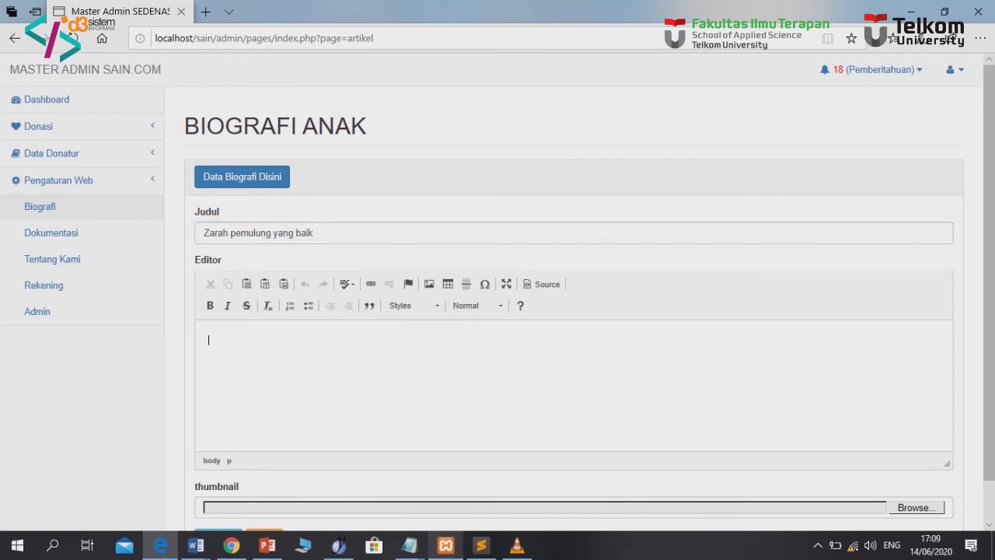
type("semunya dimulai ketika dia ")
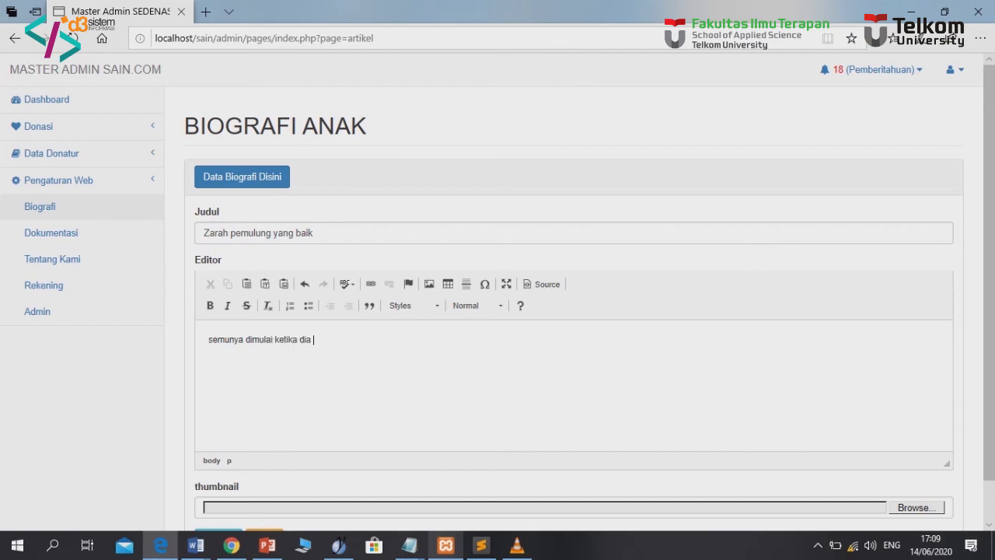
type("kecil dia jarang sekali mend")
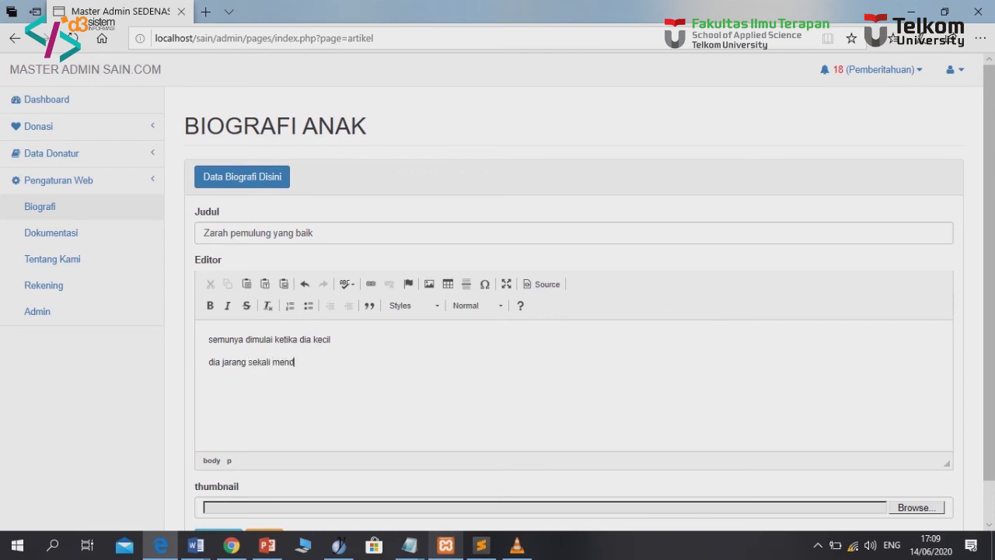
type("apatkan perhatian dari orang tuanya")
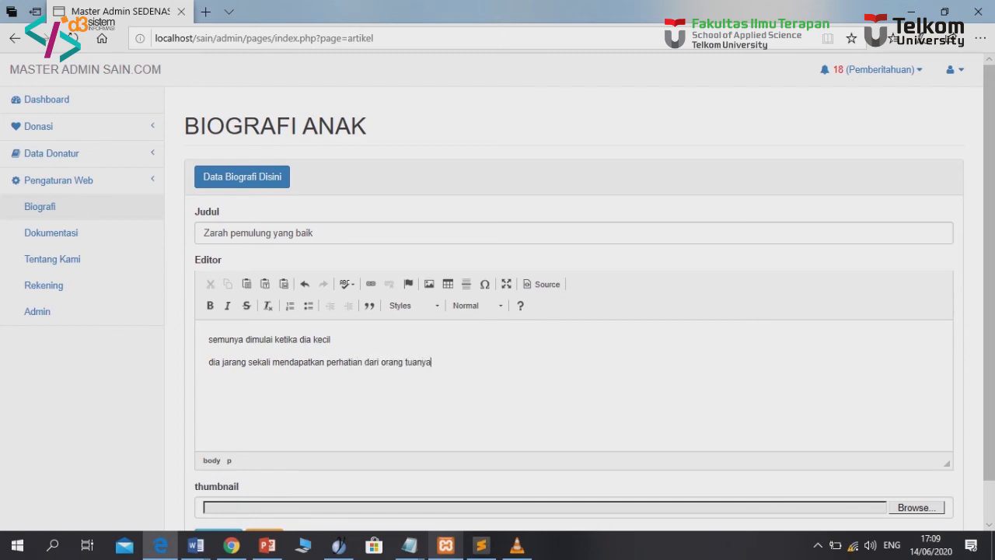
scroll(497, 294, "down", 1)
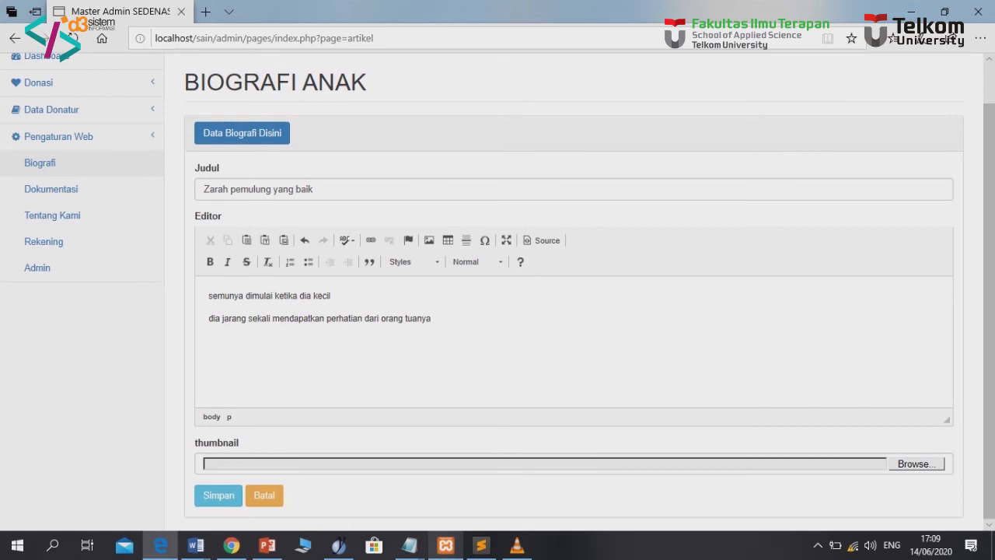
Choose pa2.jpg from Pictures as the thumbnail and save the biography
left_click(916, 464)
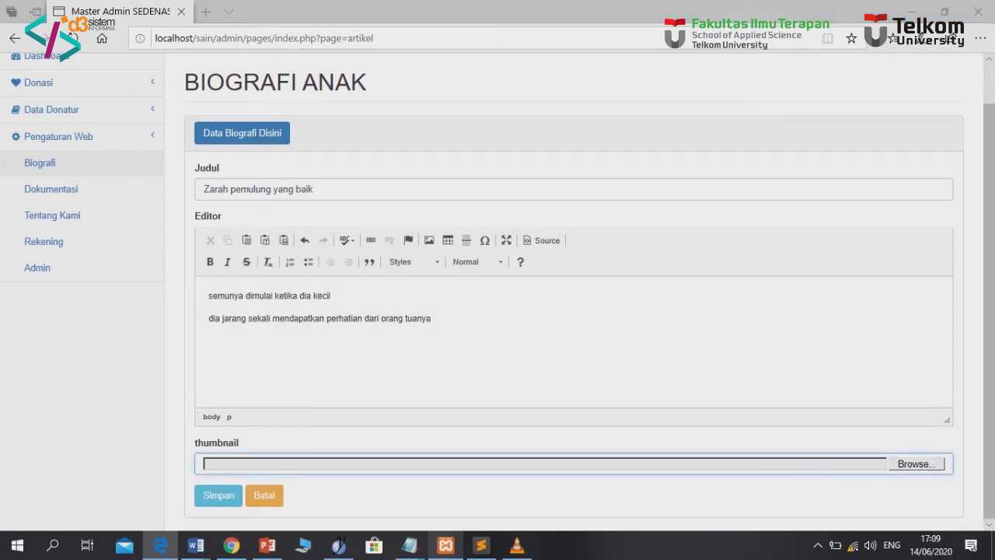
left_click(59, 190)
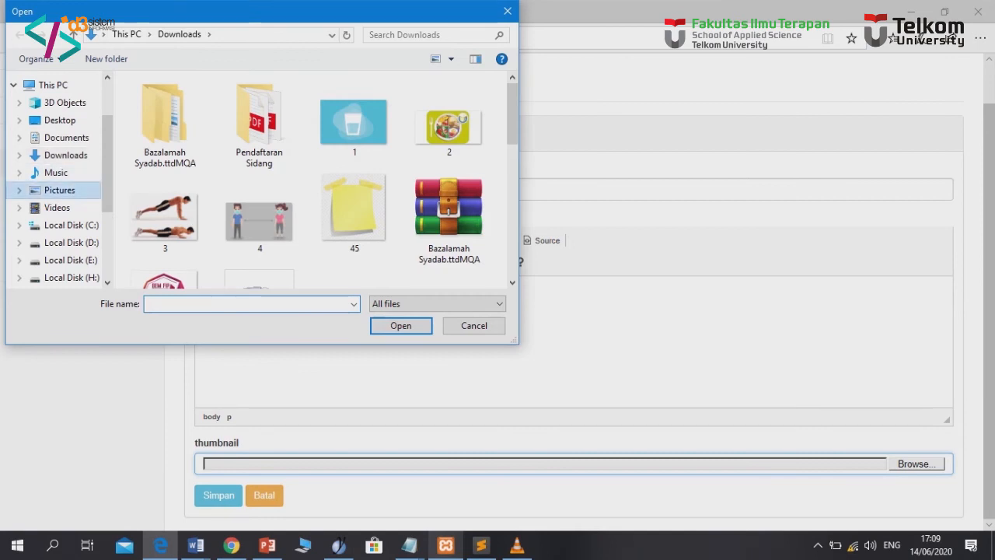
scroll(295, 212, "down", 5)
scroll(291, 200, "down", 1)
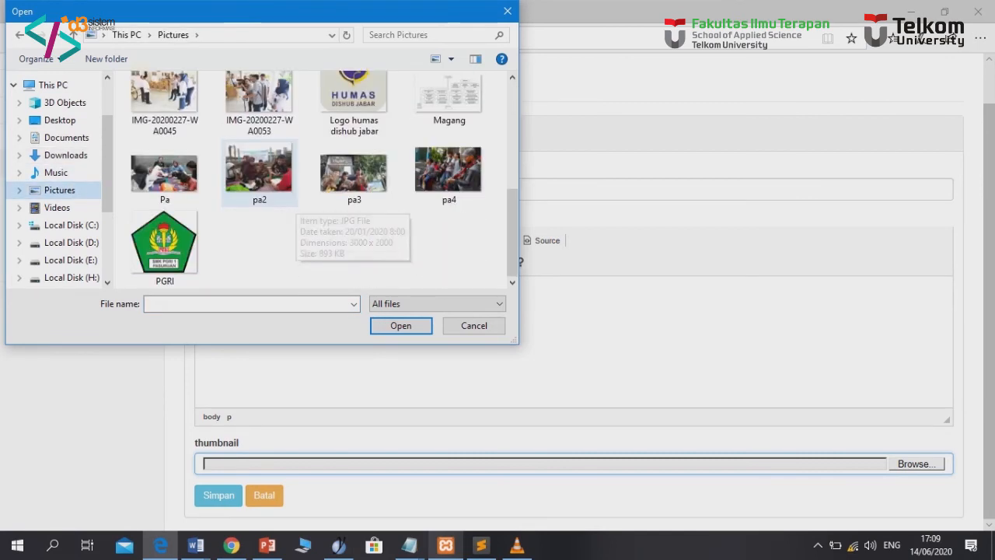
double_click(259, 169)
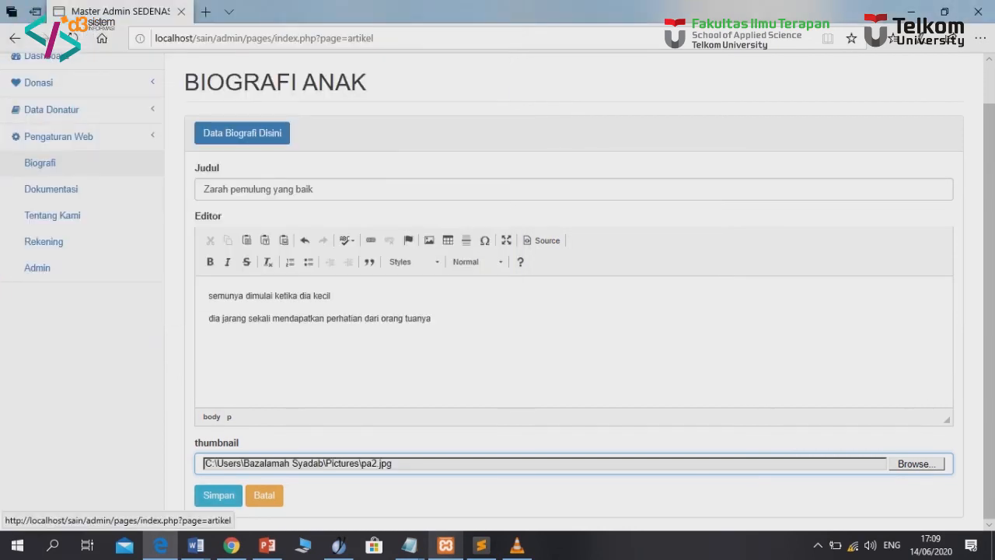
left_click(219, 495)
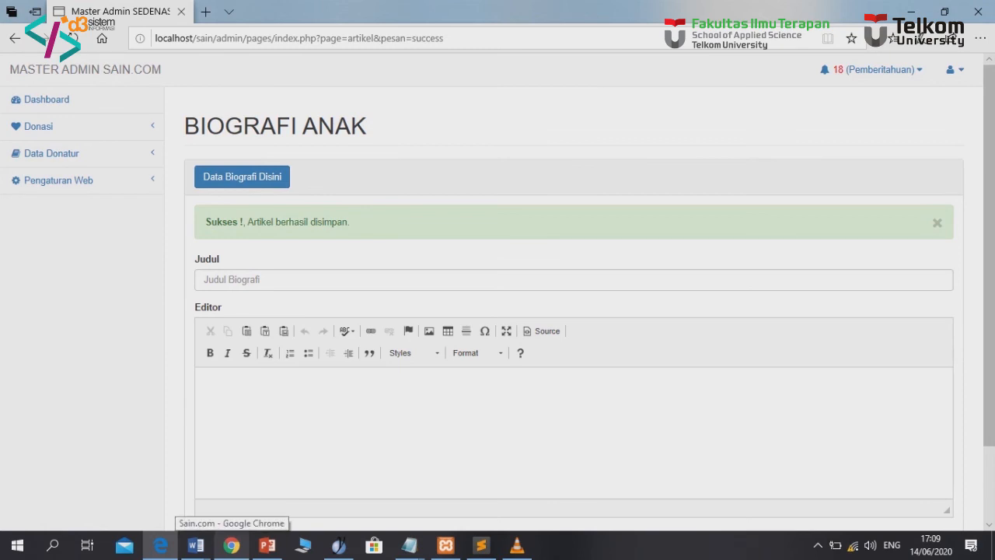
left_click(230, 545)
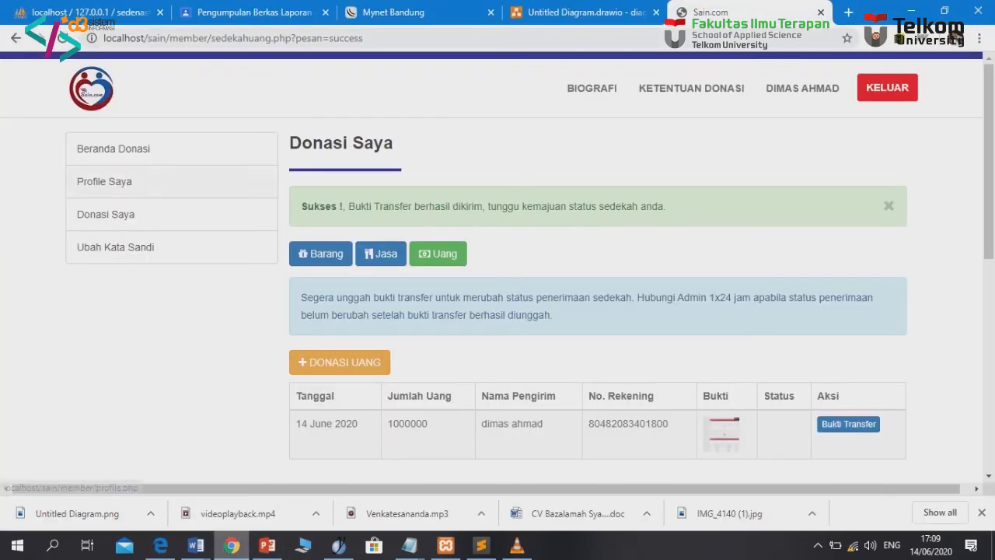
left_click(591, 88)
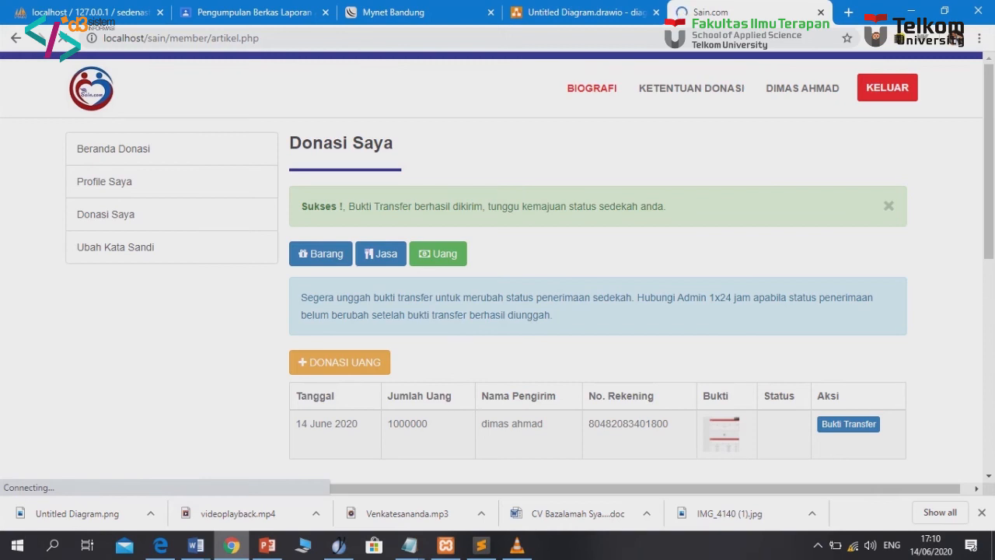
scroll(498, 311, "down", 1)
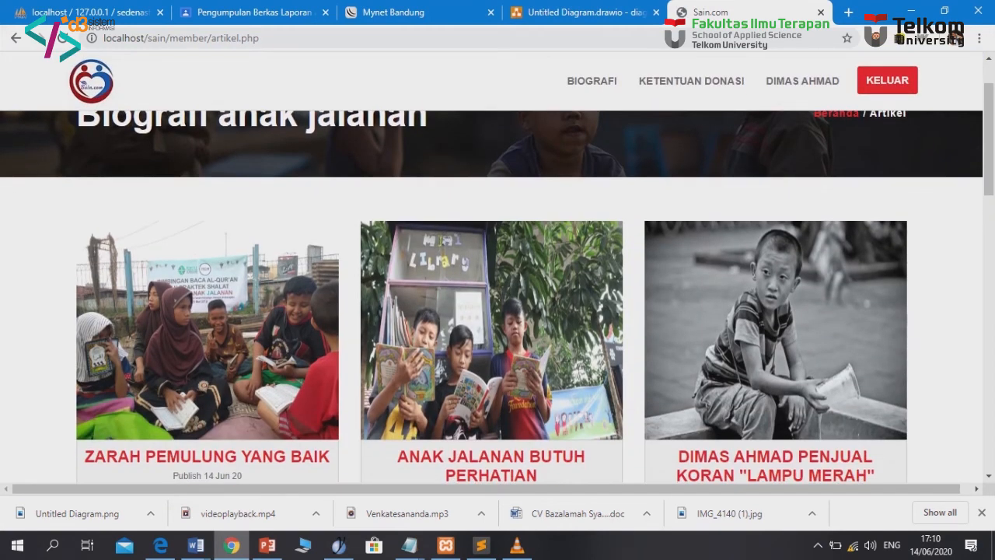
scroll(498, 311, "down", 1)
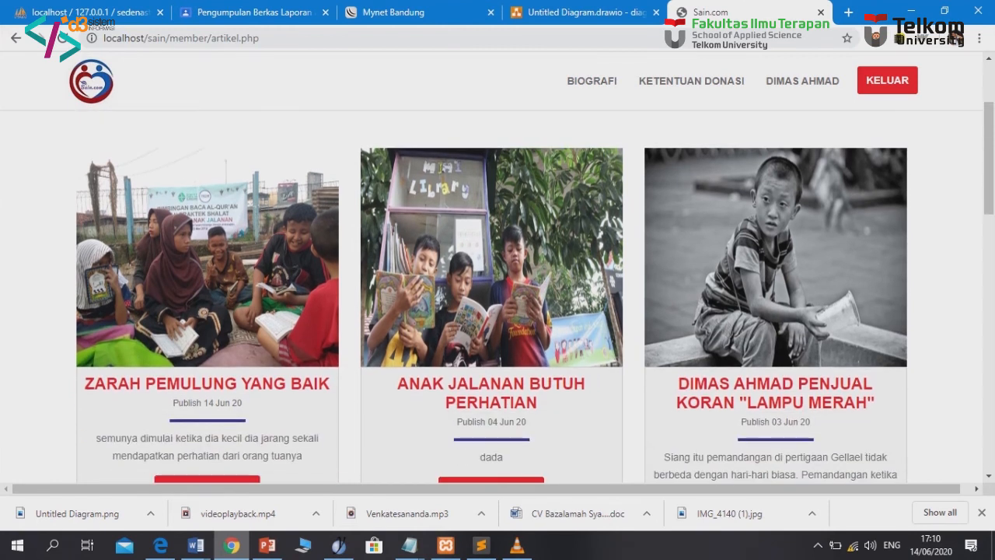
scroll(498, 295, "down", 2)
scroll(498, 295, "up", 3)
scroll(497, 296, "down", 2)
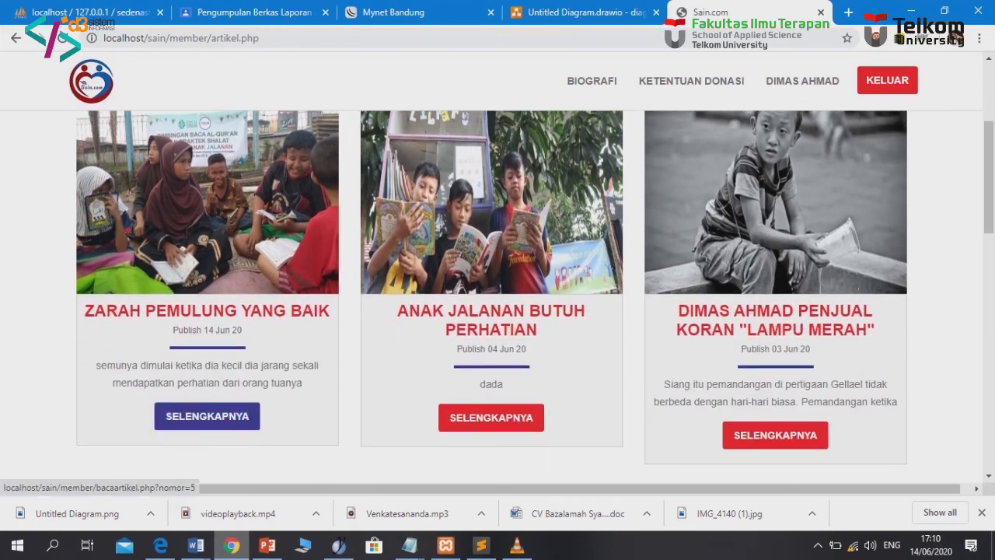
left_click(207, 416)
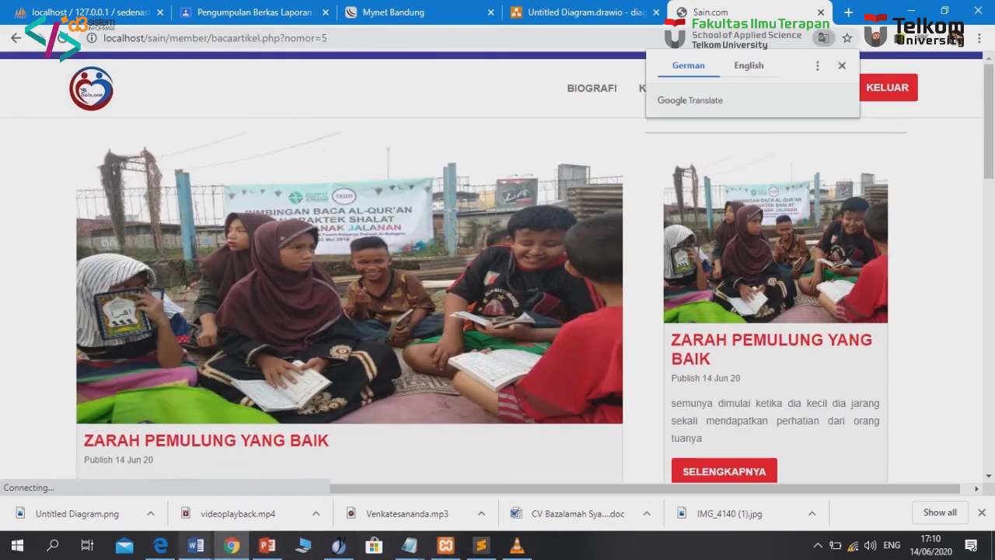
key("alt+Tab")
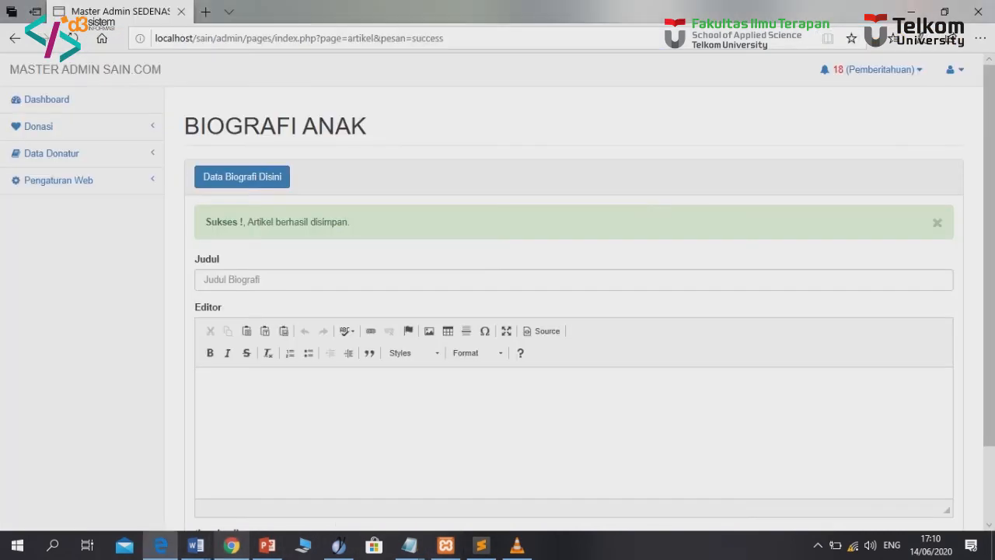
On the documentation slide page, title a new slide 'Membaca di tengah pandemi'
left_click(58, 179)
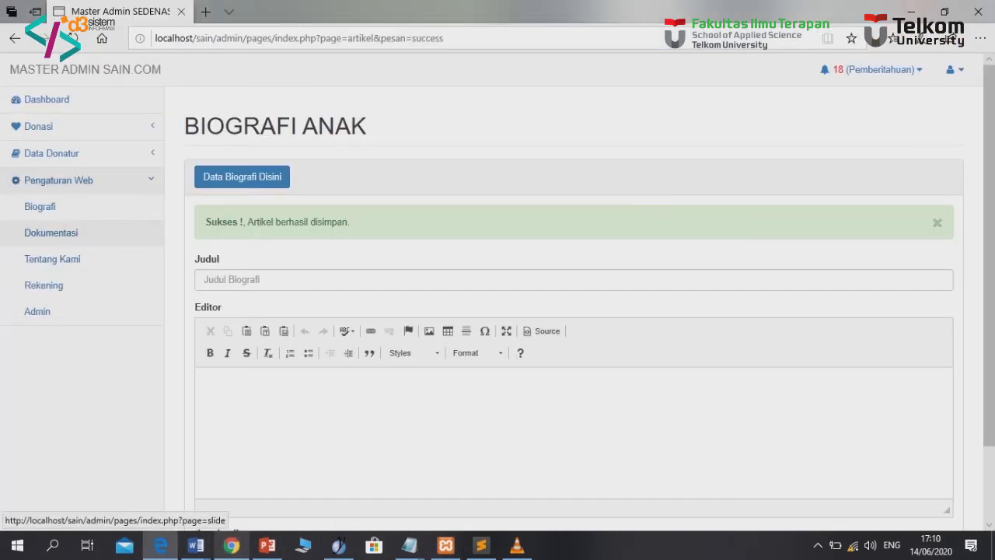
left_click(51, 233)
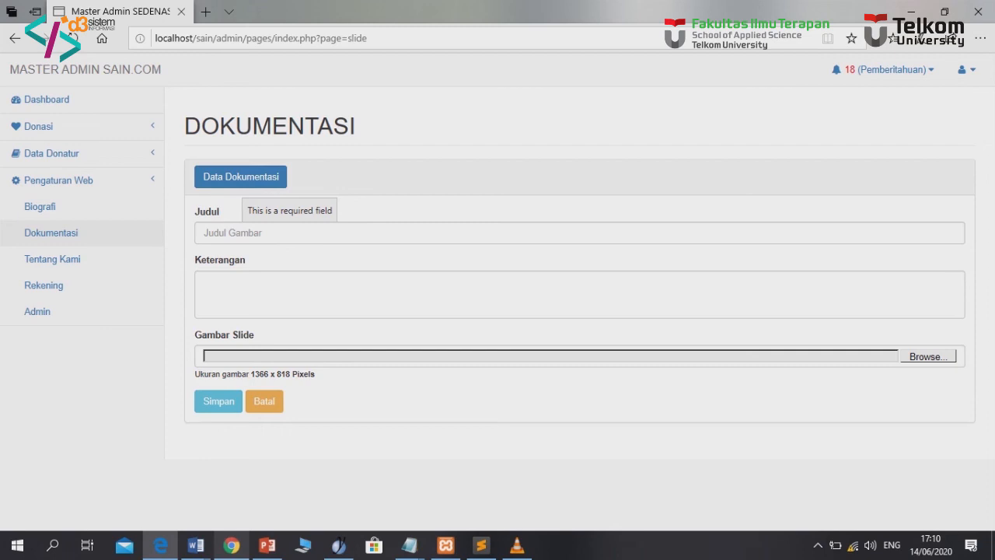
left_click(289, 234)
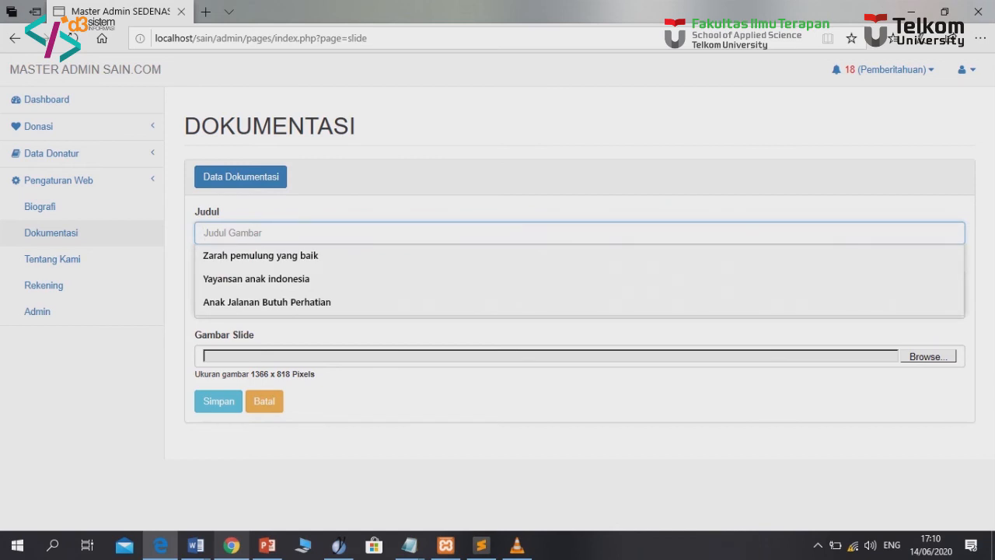
type("Membaca")
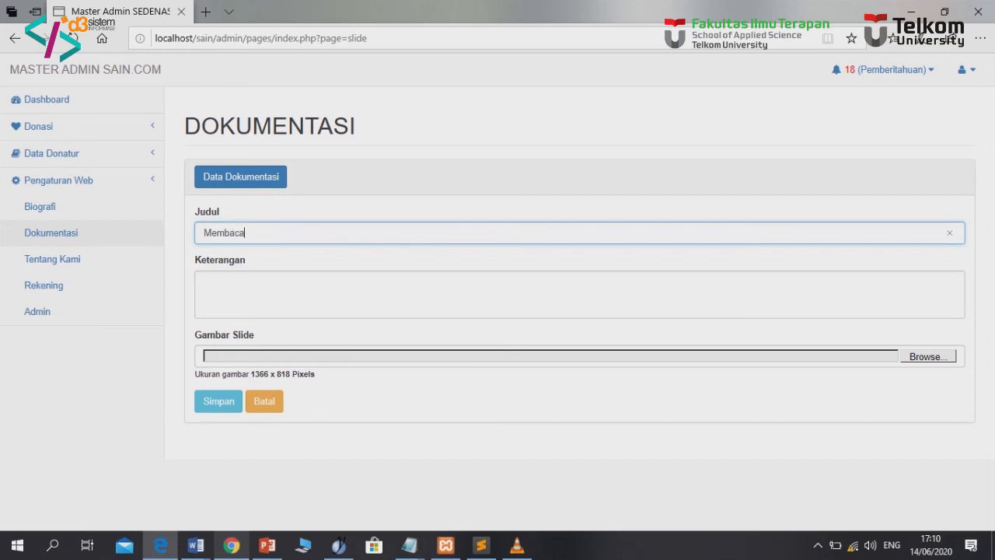
type(" di tengah pandemi")
Give the slide the description 'anak nnak jalanan butuh perhatian kita'
left_click(395, 281)
type("anak n")
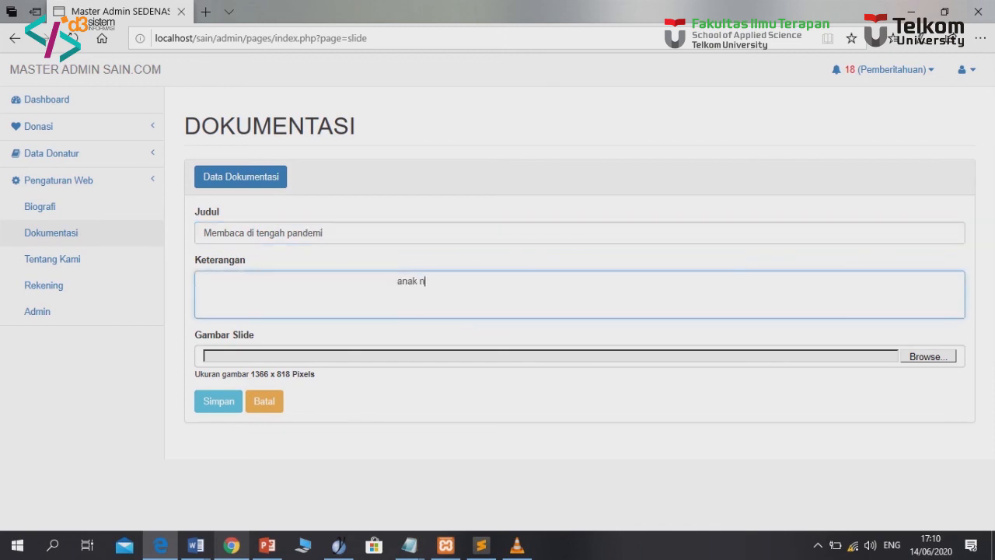
type("nak jalanan butuh k")
key("BackSpace")
type("p")
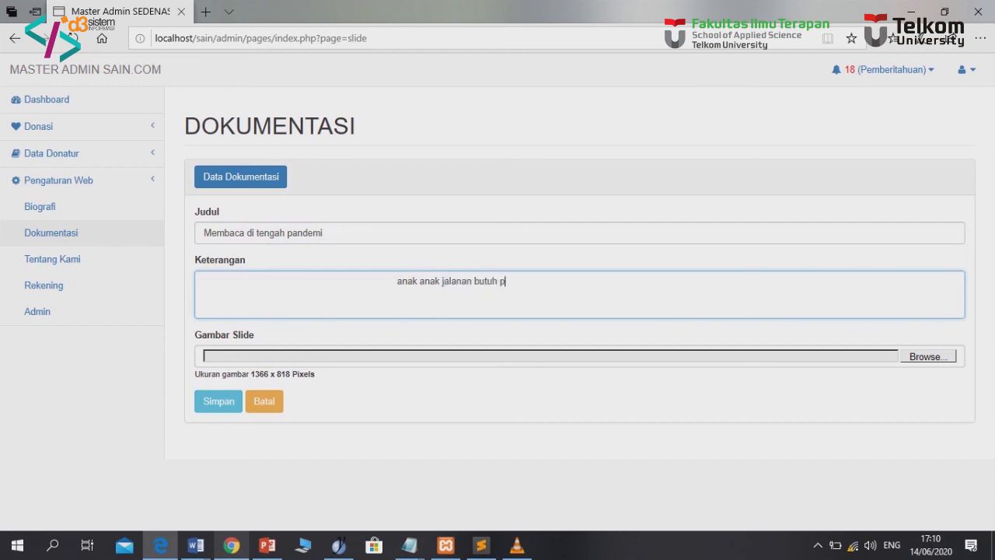
type("erhatian kita")
Attach Pa.jpg as the slide image, save the slide, and return to the Chrome site
left_click(928, 357)
scroll(448, 226, "down", 1)
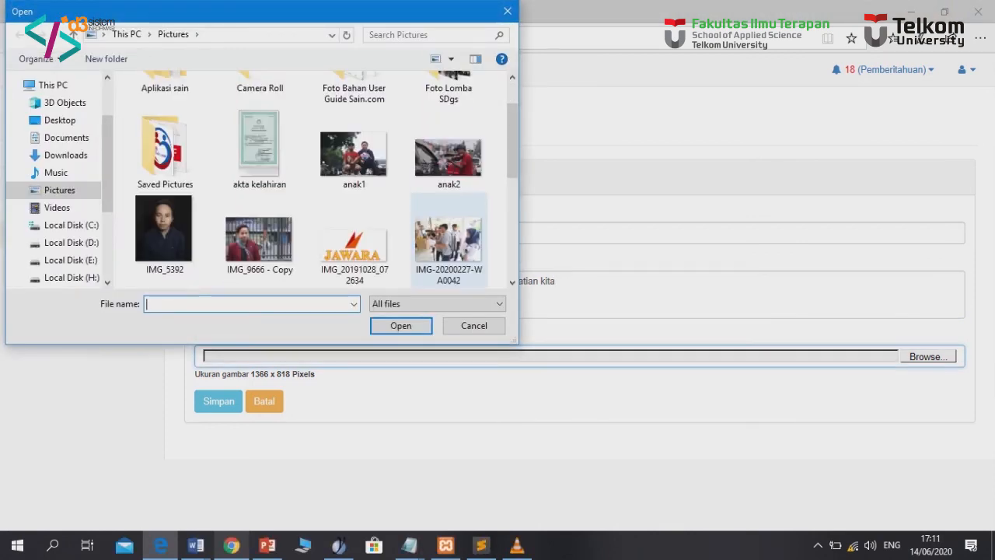
scroll(448, 233, "down", 3)
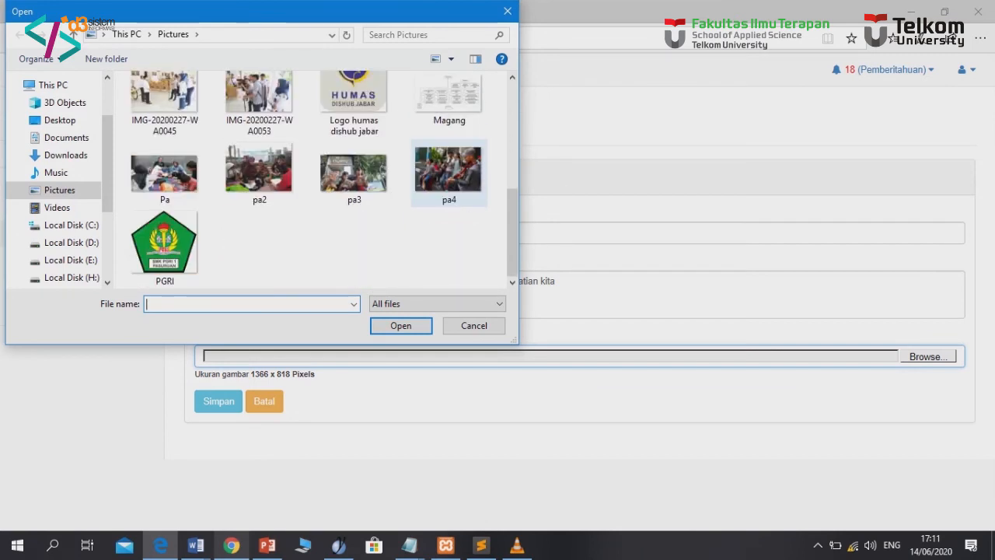
double_click(164, 173)
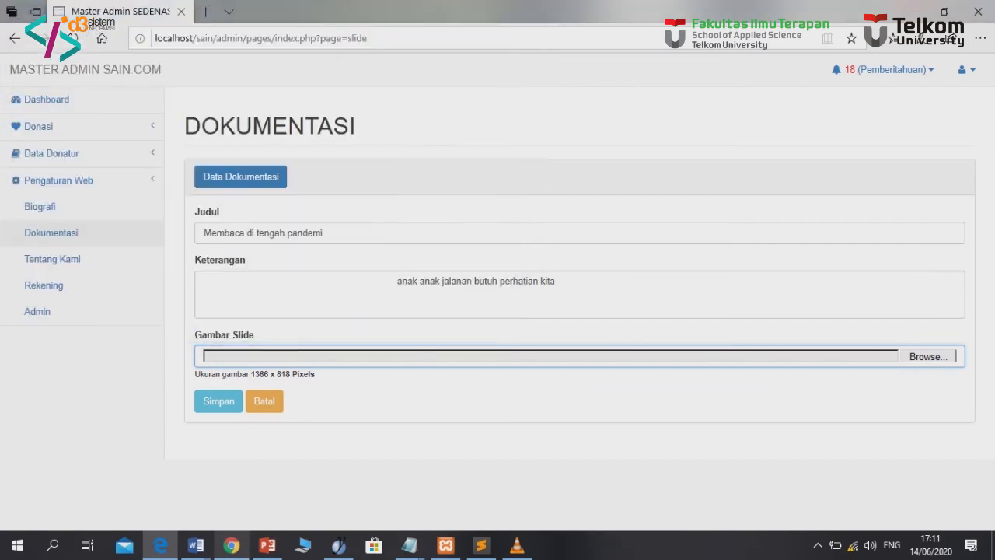
left_click(218, 400)
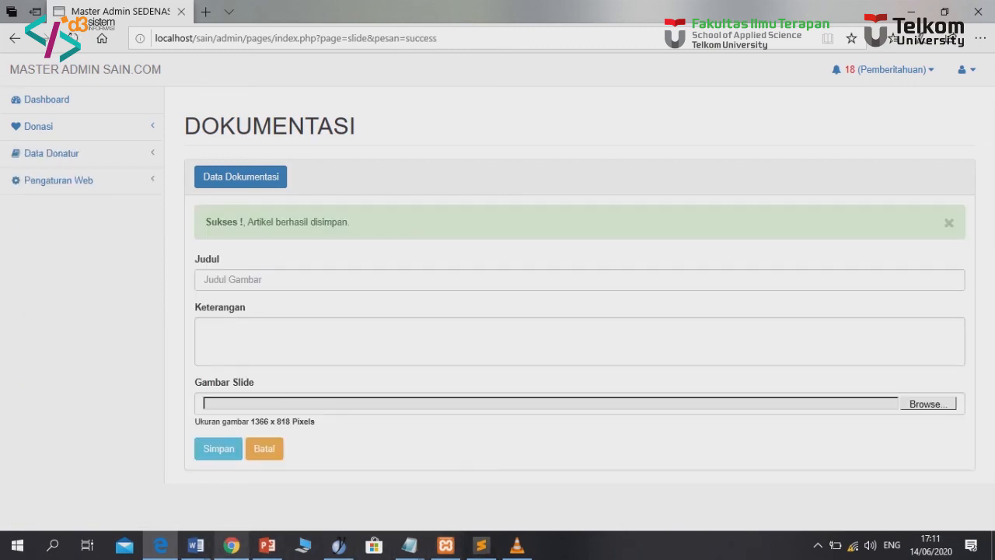
left_click(231, 545)
Reload the article page, then load the Sain.com homepage by trimming the address
left_click(63, 38)
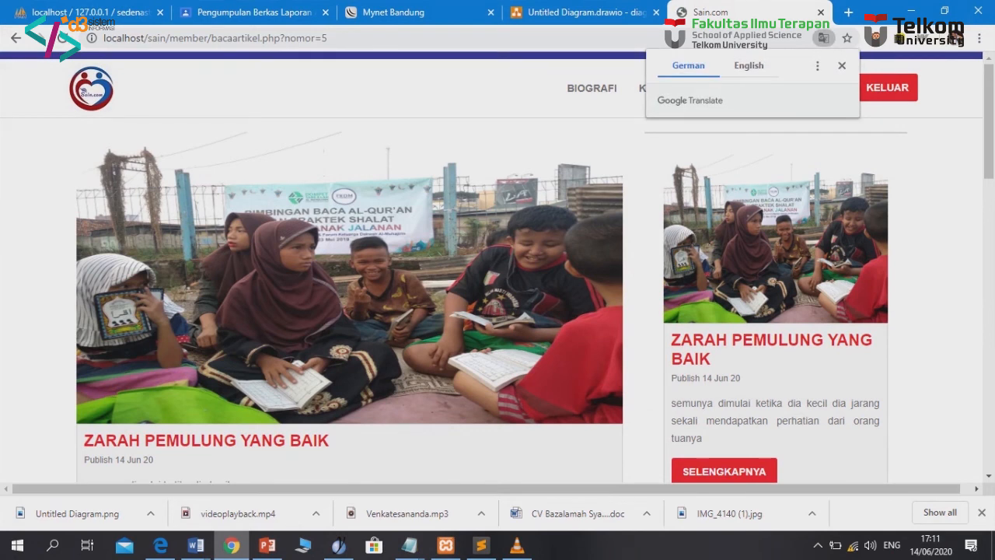
left_click_drag(329, 38, 169, 38)
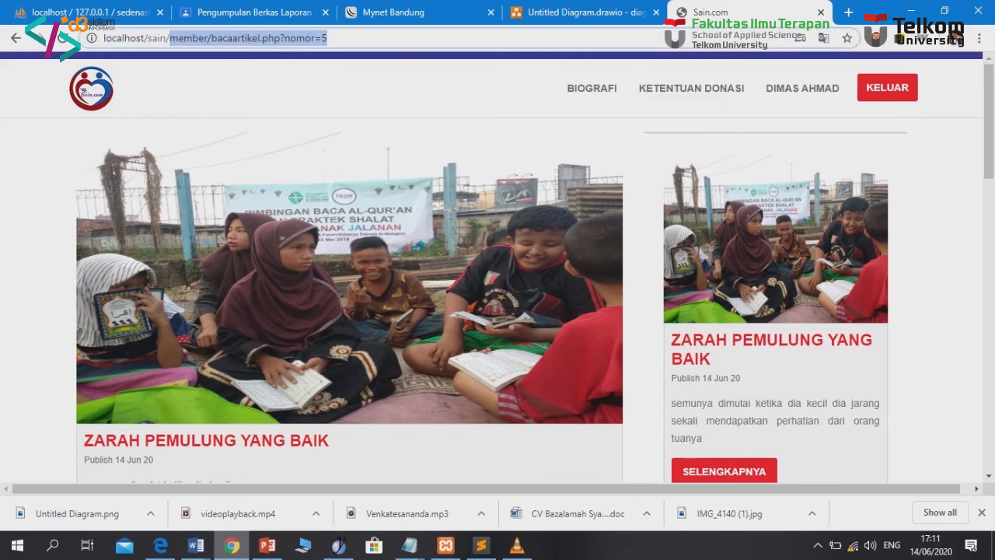
key("BackSpace")
key("Return")
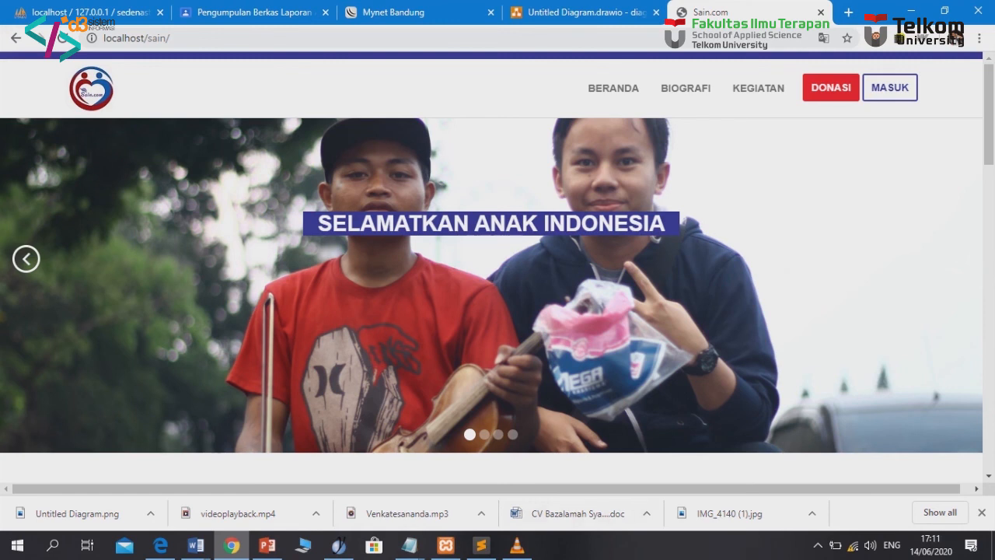
scroll(498, 272, "down", 2)
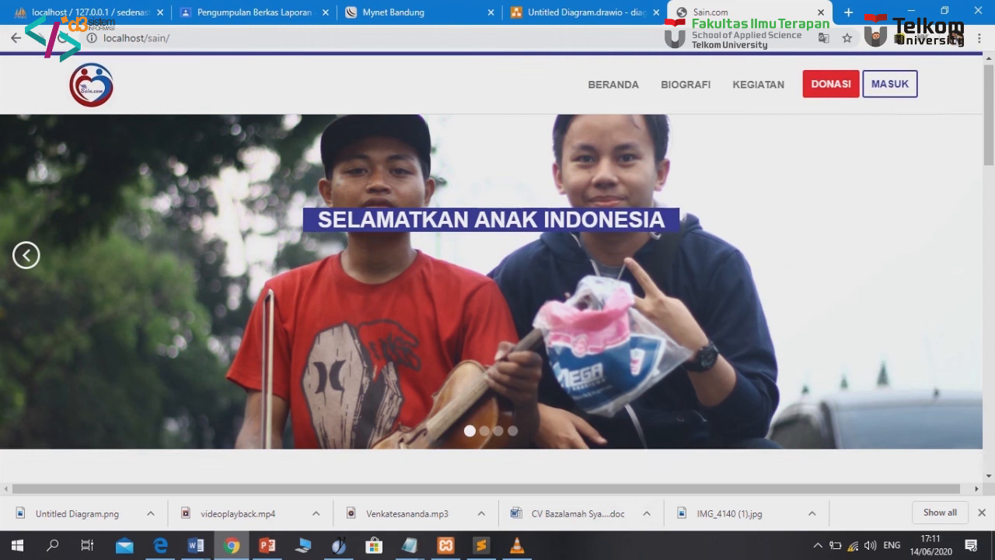
scroll(497, 272, "up", 2)
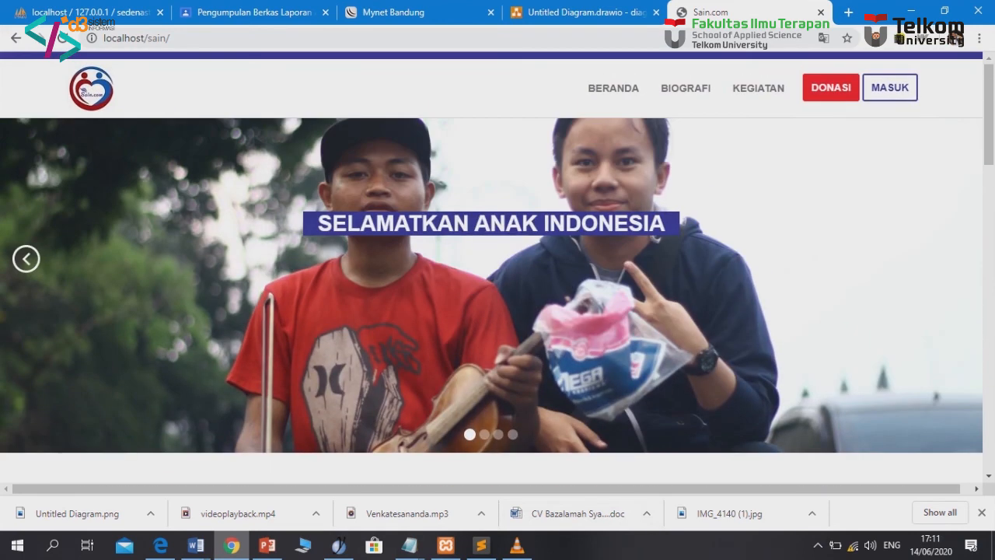
Cycle the homepage slider past the 'Membaca di tengah pandemi' slide, then open the MASUK login page
left_click(957, 258)
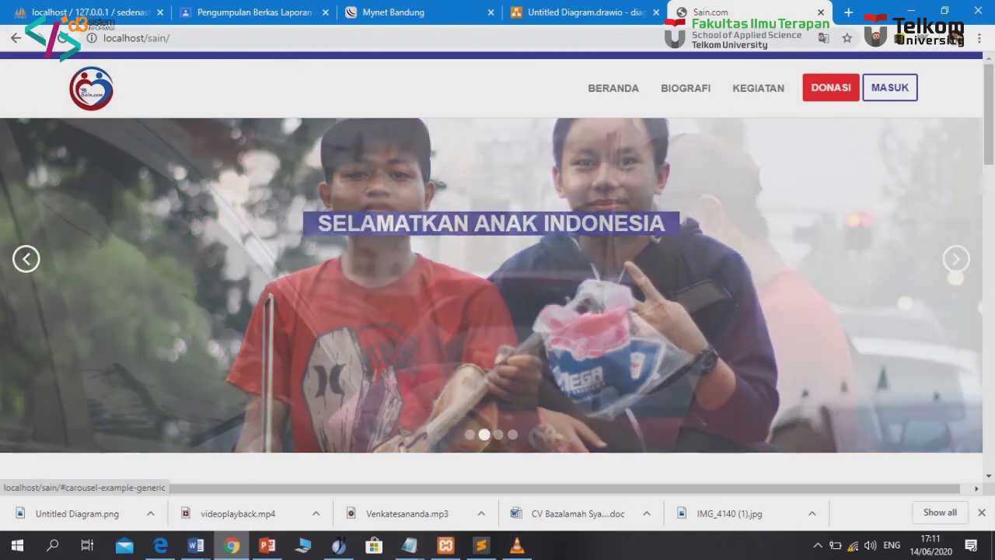
left_click(956, 258)
left_click(956, 258)
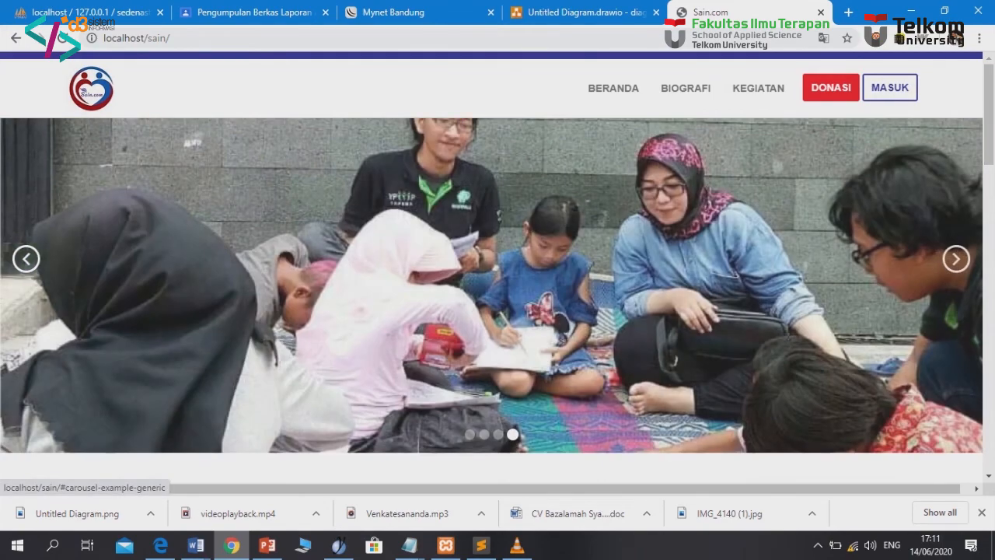
left_click(956, 258)
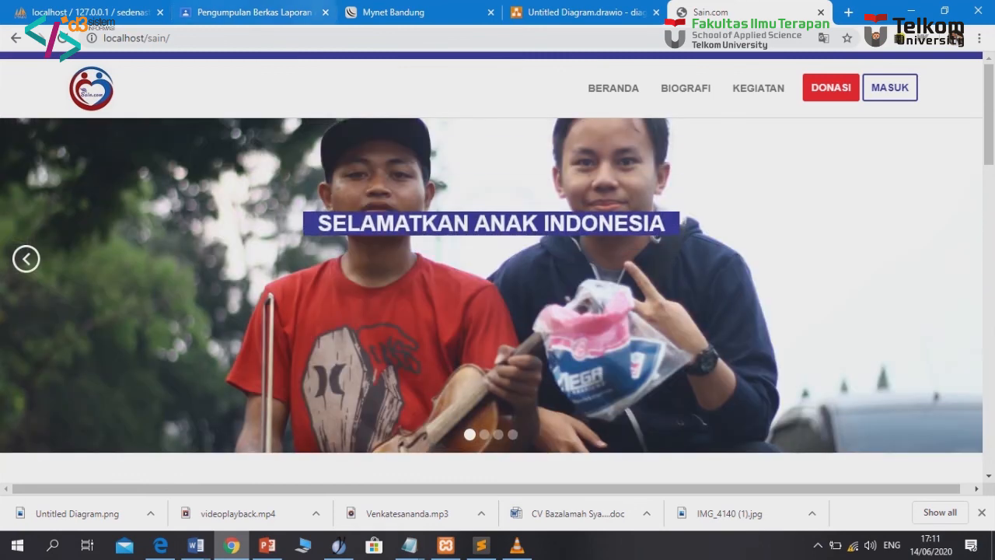
scroll(492, 280, "down", 1)
scroll(492, 264, "down", 1)
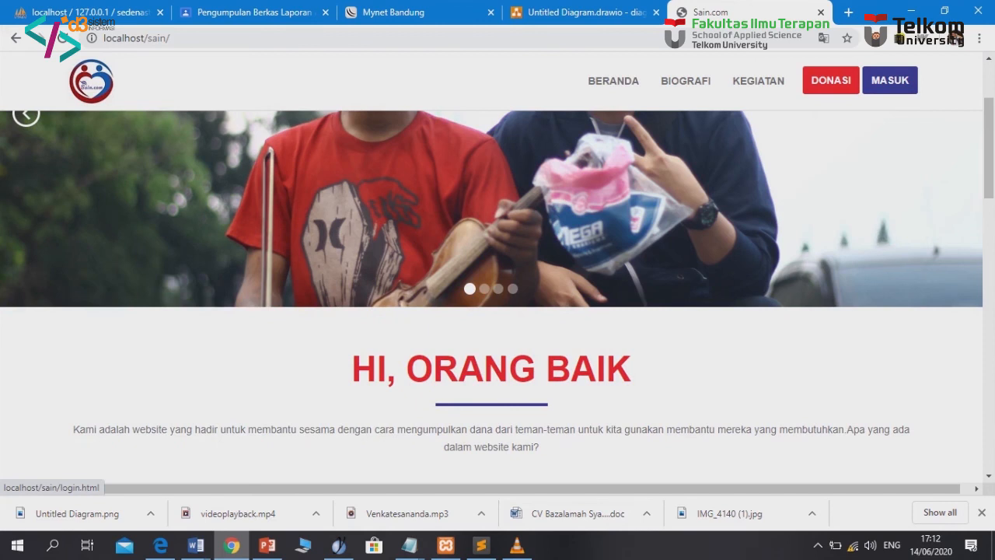
left_click(890, 80)
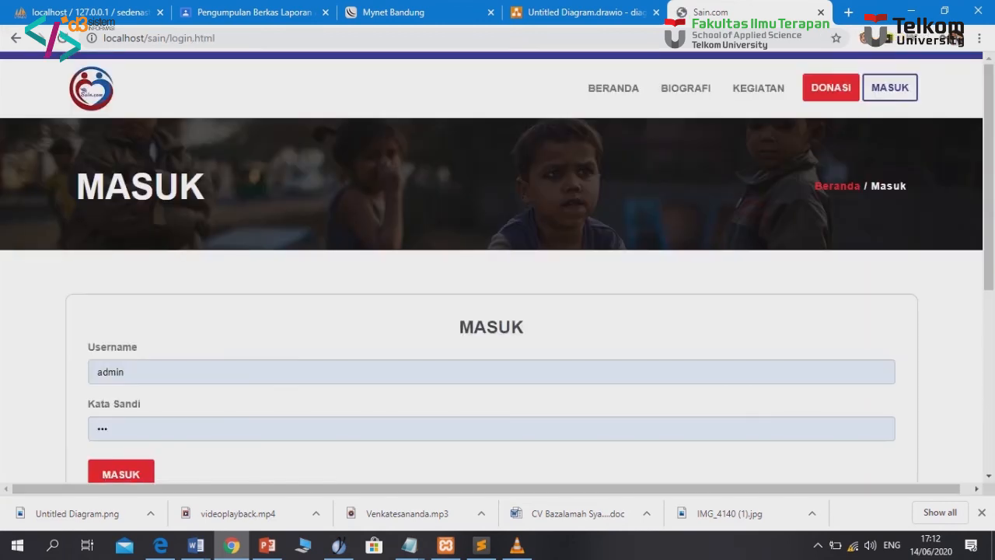
Replace the prefilled admin username and begin a password, then erase it
left_click(125, 371)
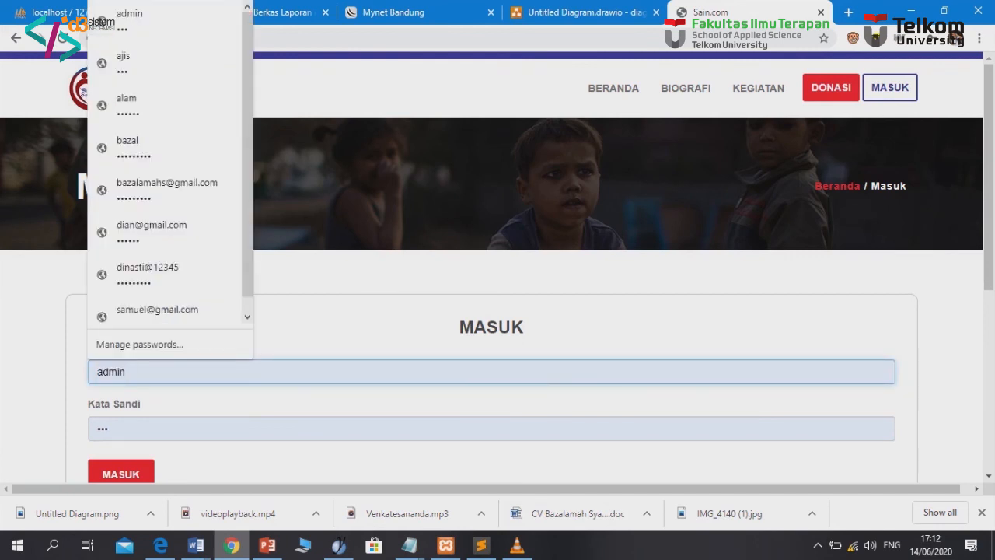
key("BackSpace")
key("BackSpace")
key("BackSpace")
key("BackSpace")
key("BackSpace")
type("goki")
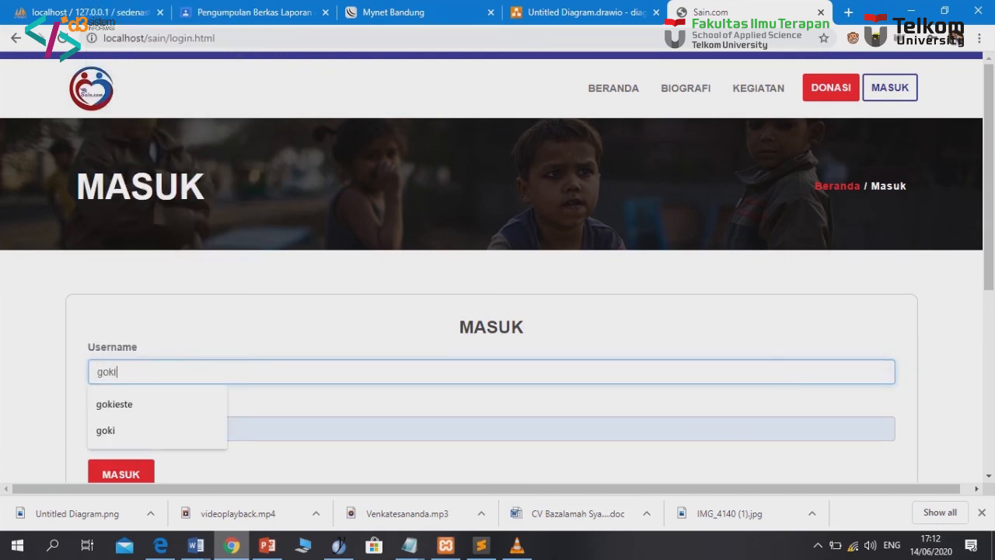
type("este")
key("Tab")
type("•••")
key("BackSpace")
key("BackSpace")
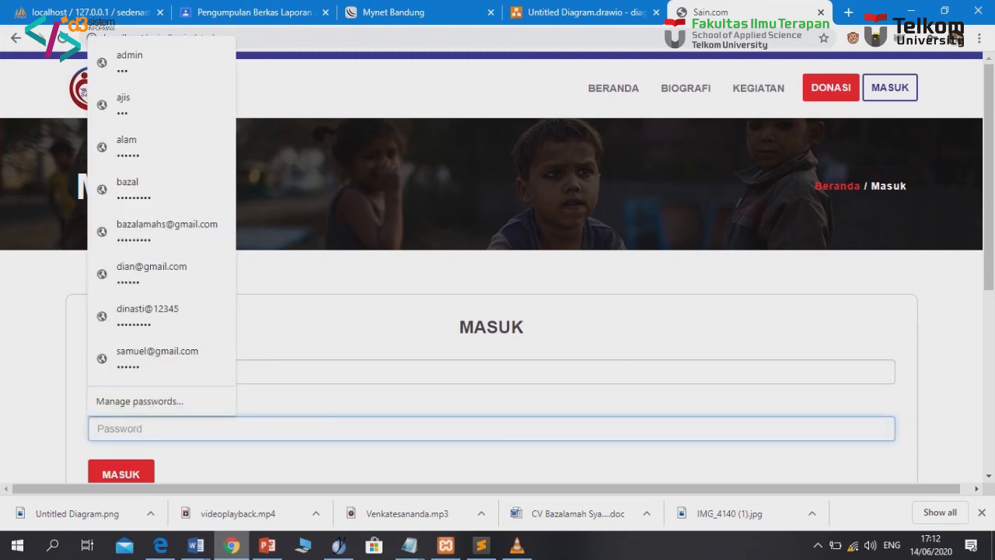
Choose the member's saved username, enter the password and submit the login
key("shift+Tab")
type("di")
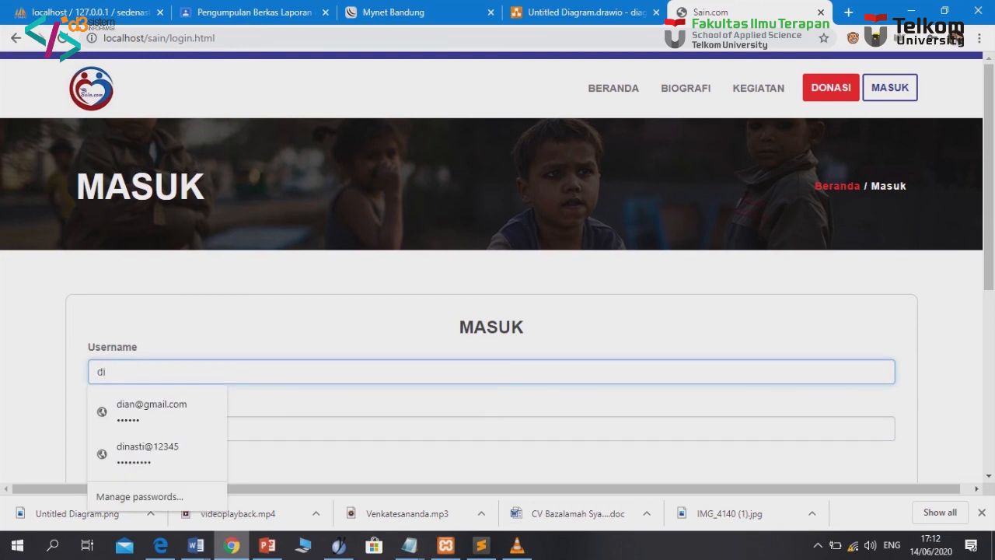
type("mas")
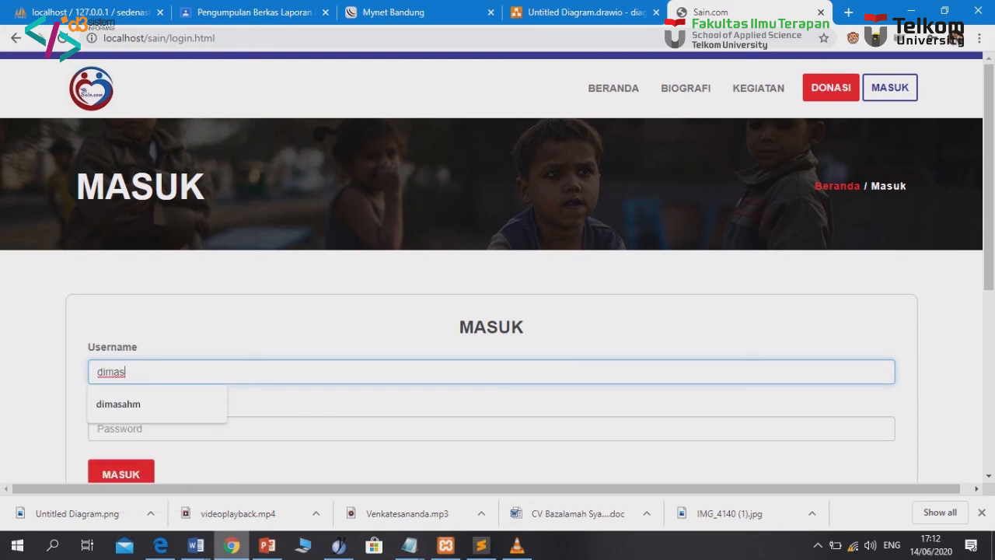
key("Down")
key("Return")
key("Tab")
type("•••")
key("Tab")
key("Return")
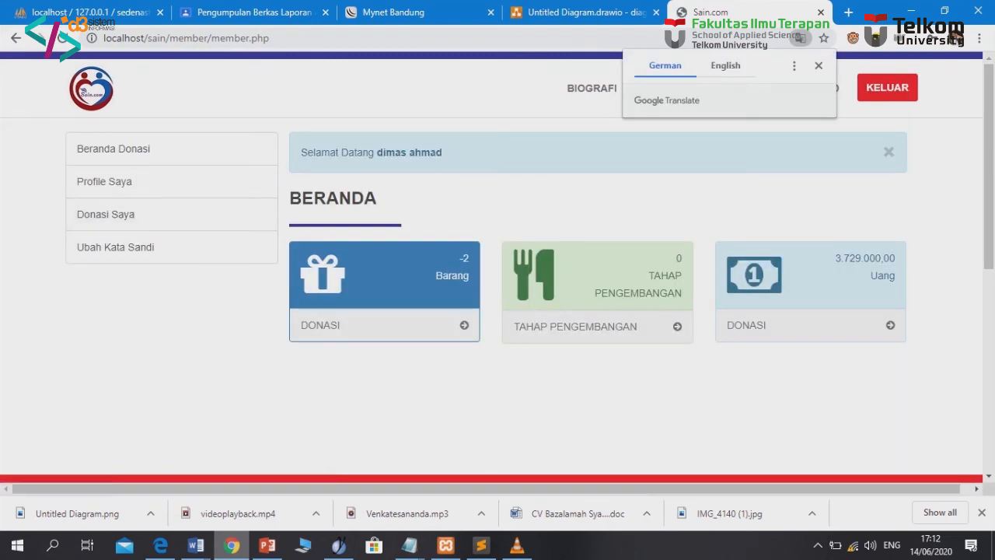
Check the 3.729.000,00 total, review the Profile Saya details, then open Ubah Kata Sandi
left_click_drag(836, 258, 895, 278)
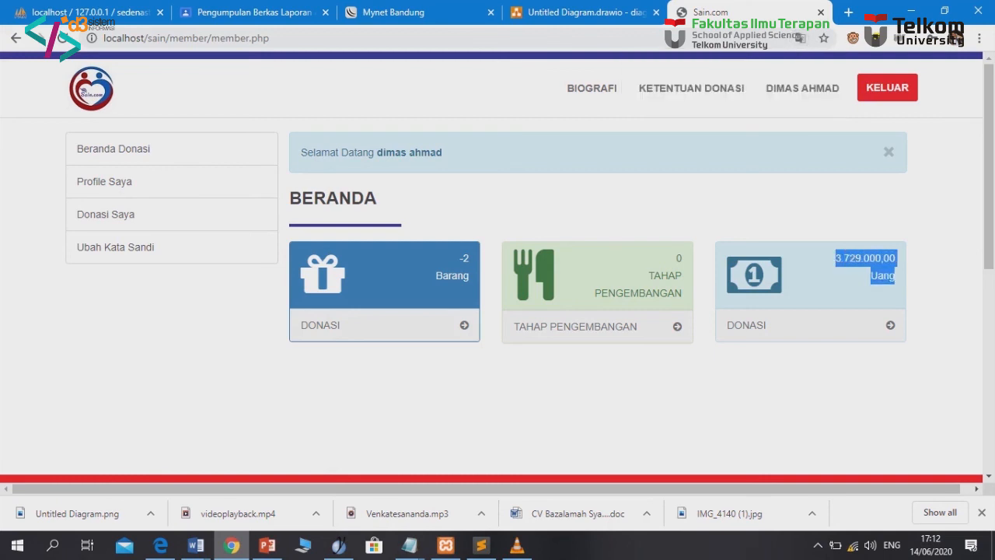
left_click(894, 282)
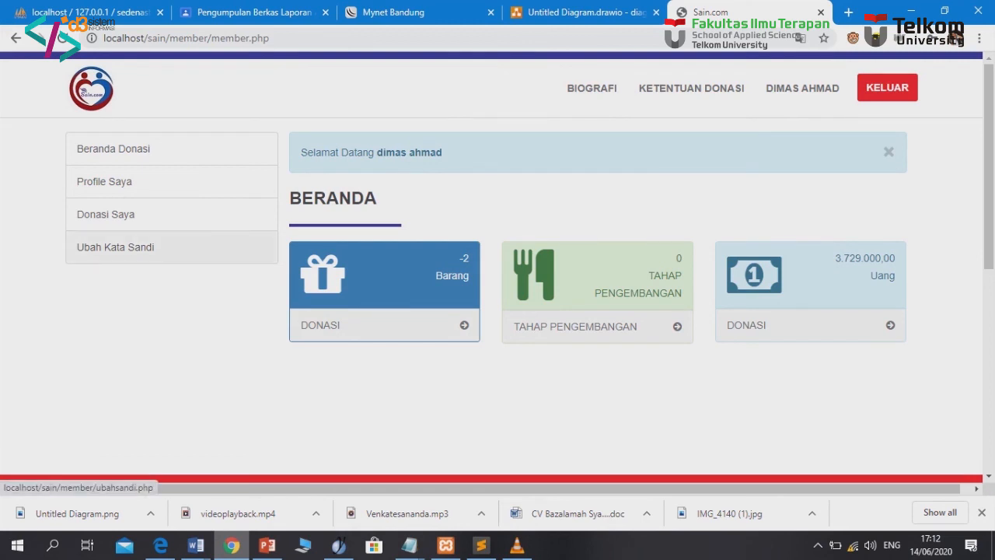
left_click(104, 181)
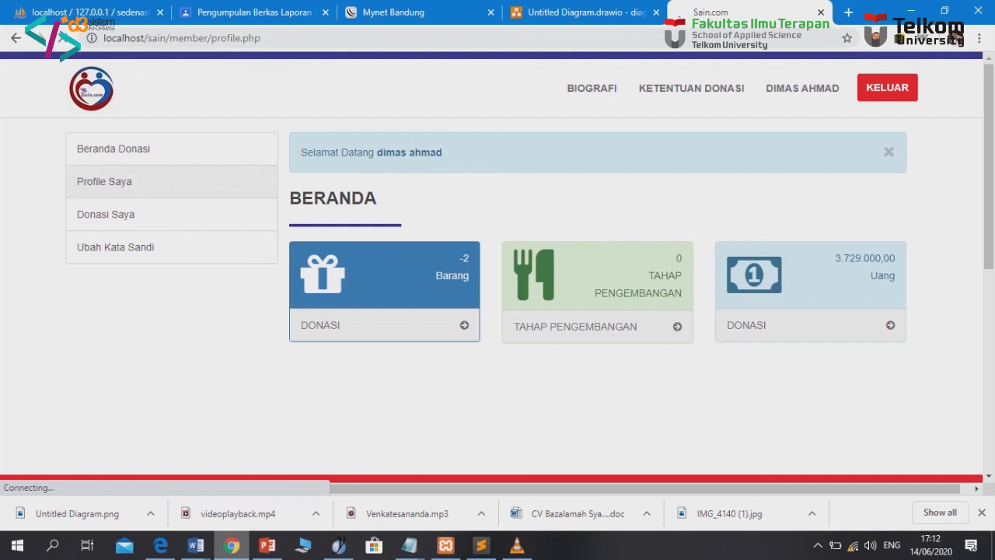
scroll(117, 175, "down", 2)
scroll(117, 174, "up", 1)
left_click(116, 174)
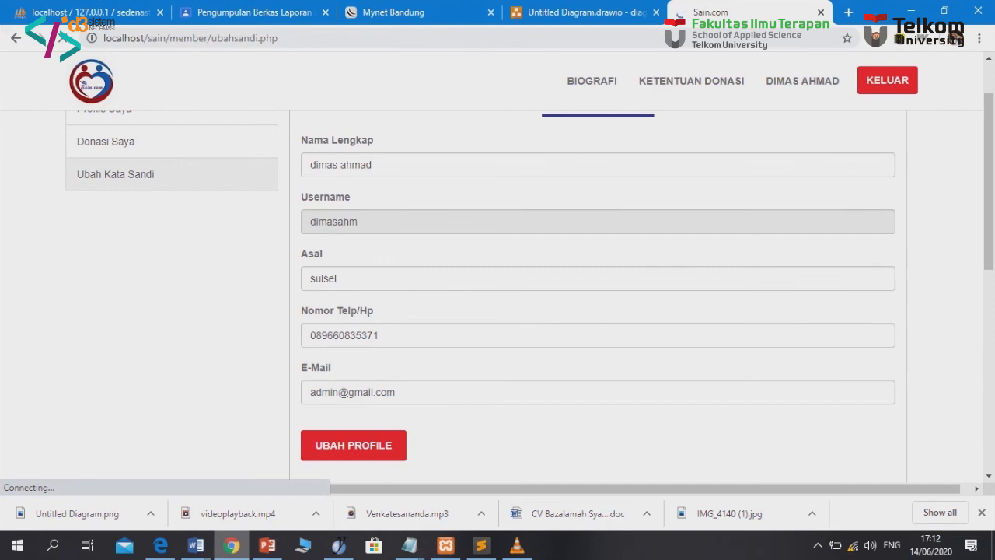